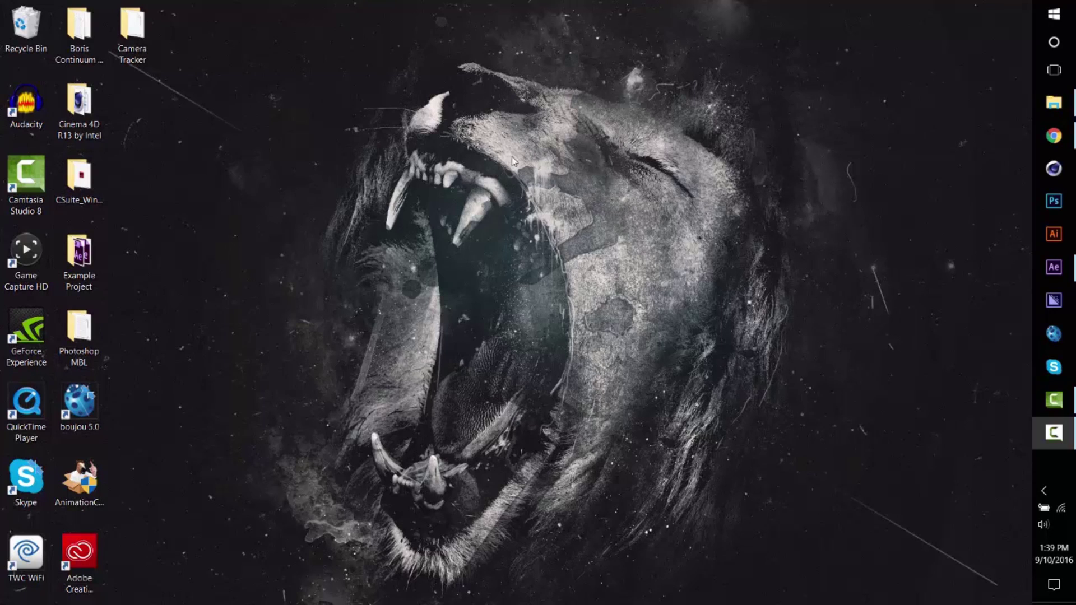
Switch to the After Effects project and delete every layer from the Main Comp composition.
click(1053, 266)
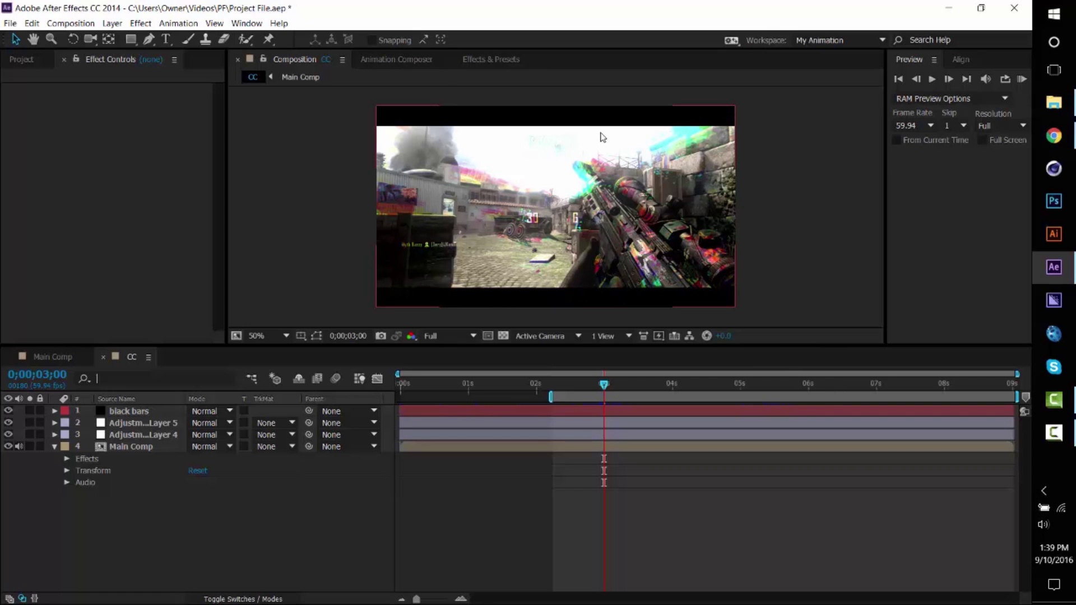
click(25, 65)
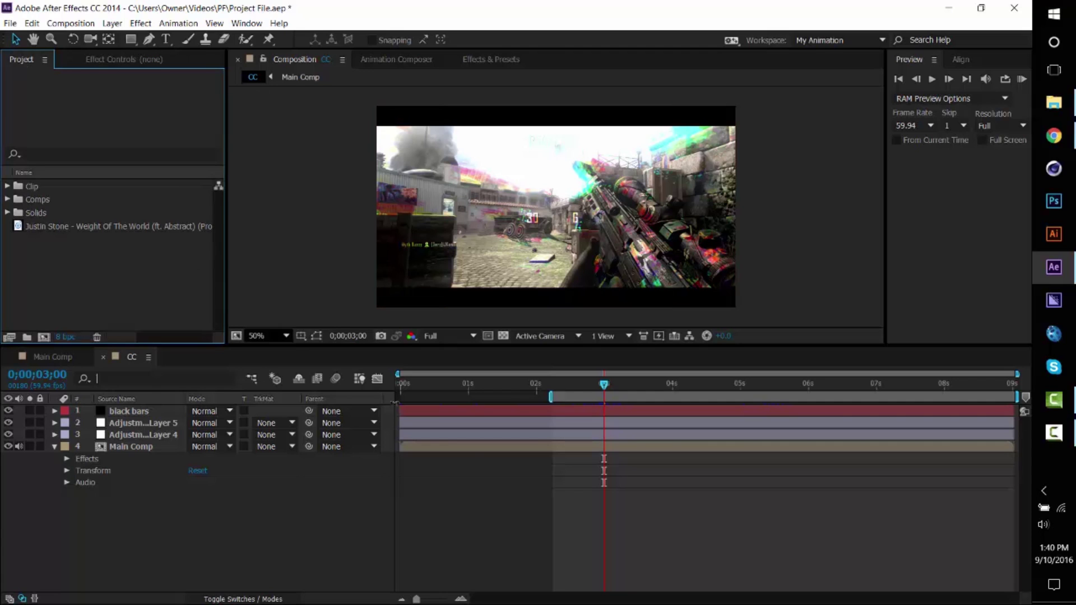
click(52, 357)
scroll(112, 504, down, 1)
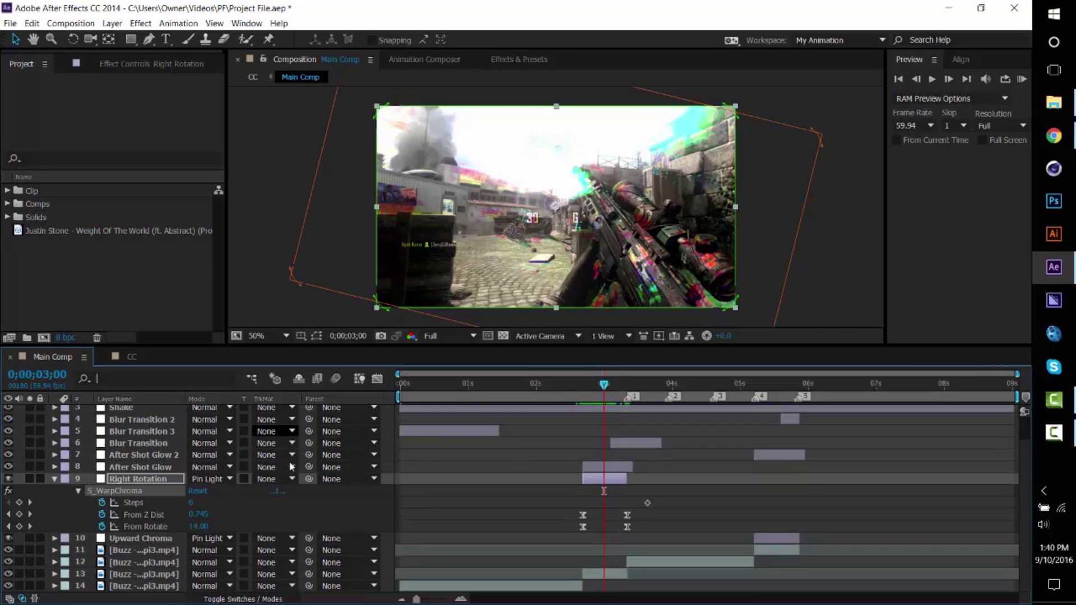
click(123, 587)
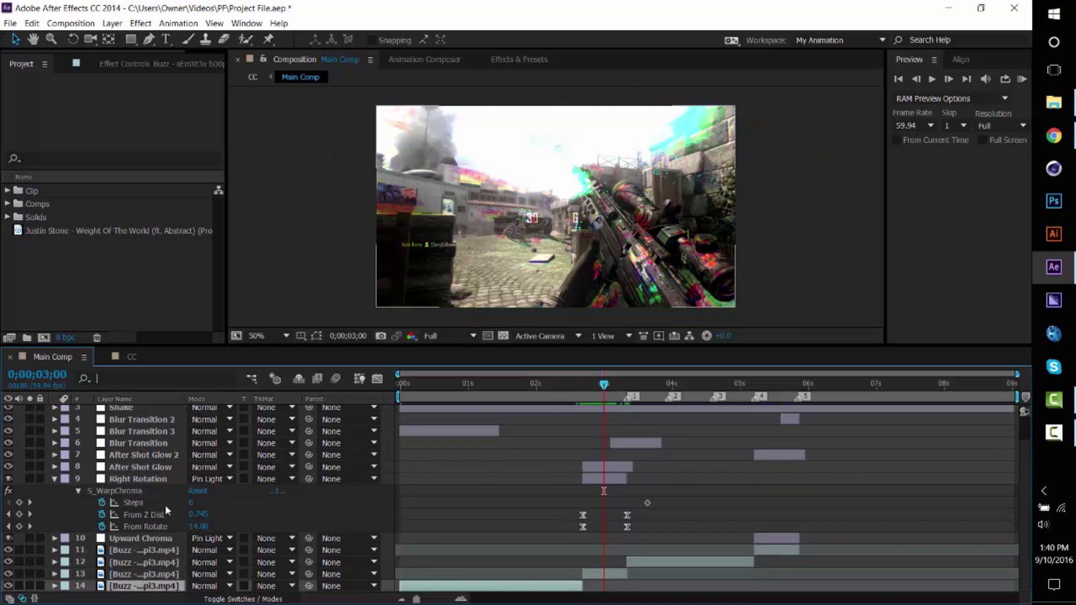
scroll(135, 505, up, 1)
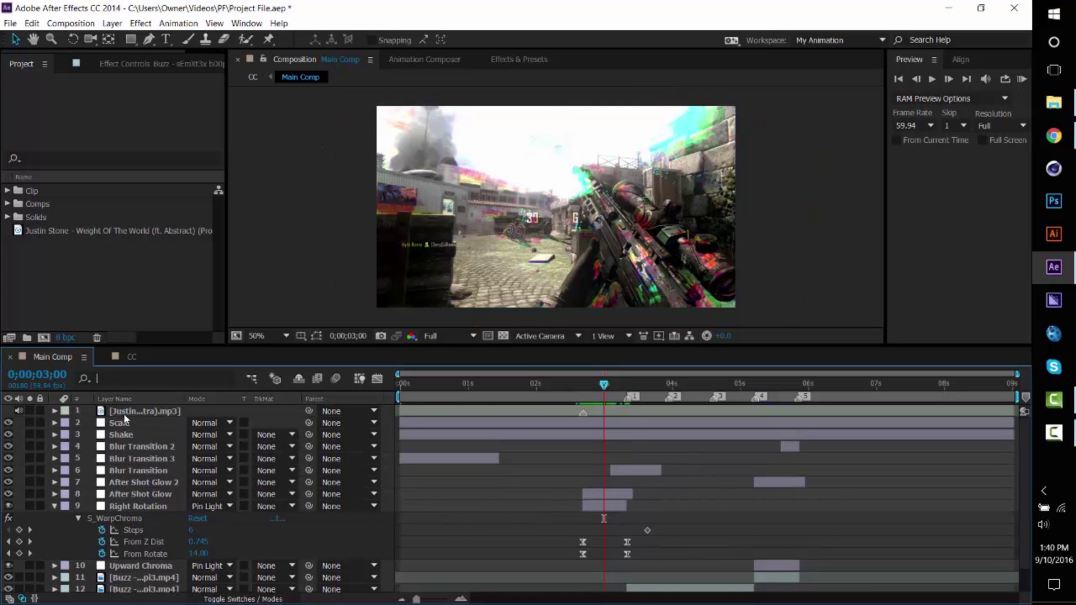
key(ctrl+a)
key(Delete)
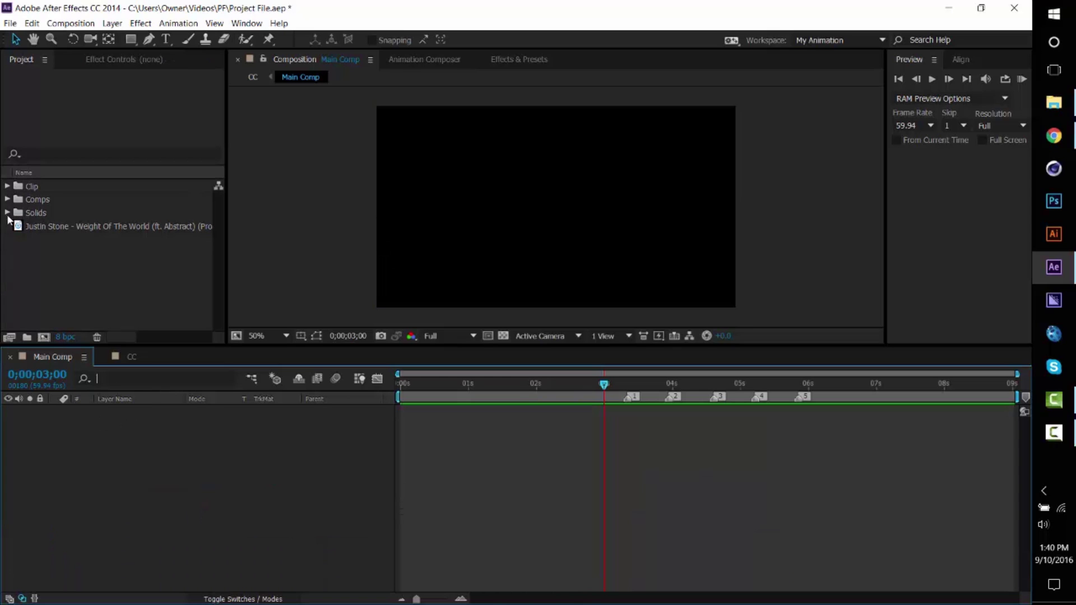
Add Buzz - sEmXt3x b00pi3.mp4 from the Clip folder to Main Comp and shift the layer earlier in time.
click(6, 186)
click(57, 202)
drag(57, 204, 442, 443)
drag(598, 409, 552, 409)
drag(715, 416, 522, 435)
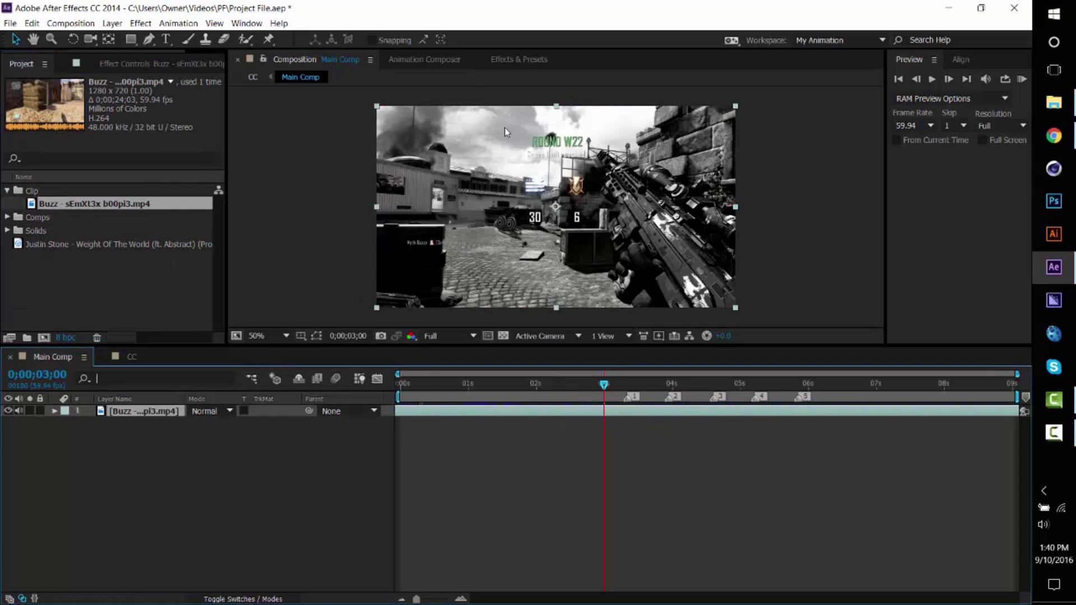
Find the S_WarpChroma effect, create an adjustment layer above the gameplay clip and apply the effect to it.
click(525, 65)
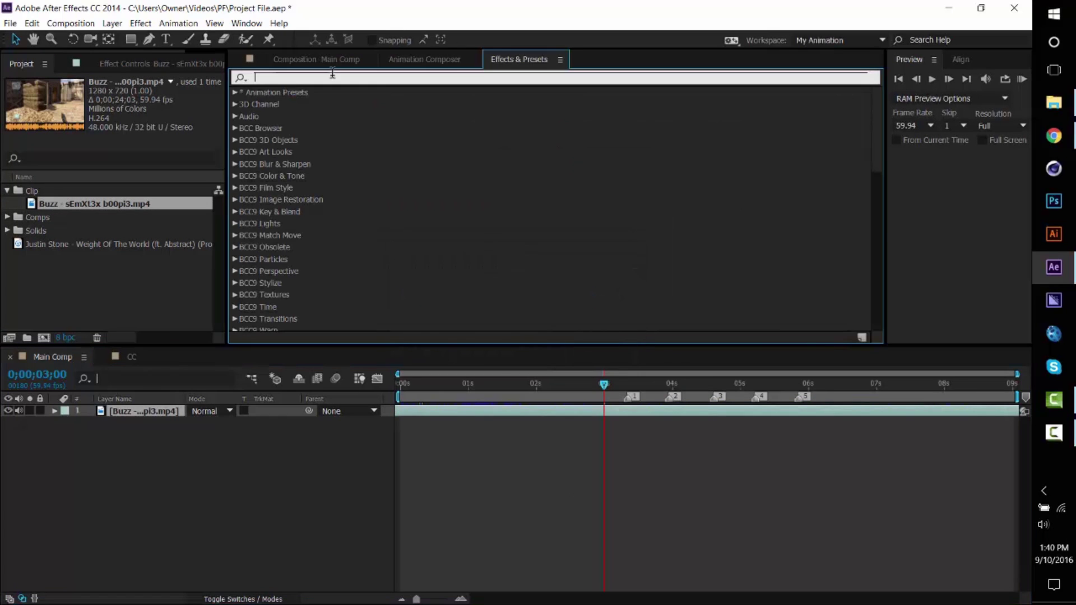
text(s)
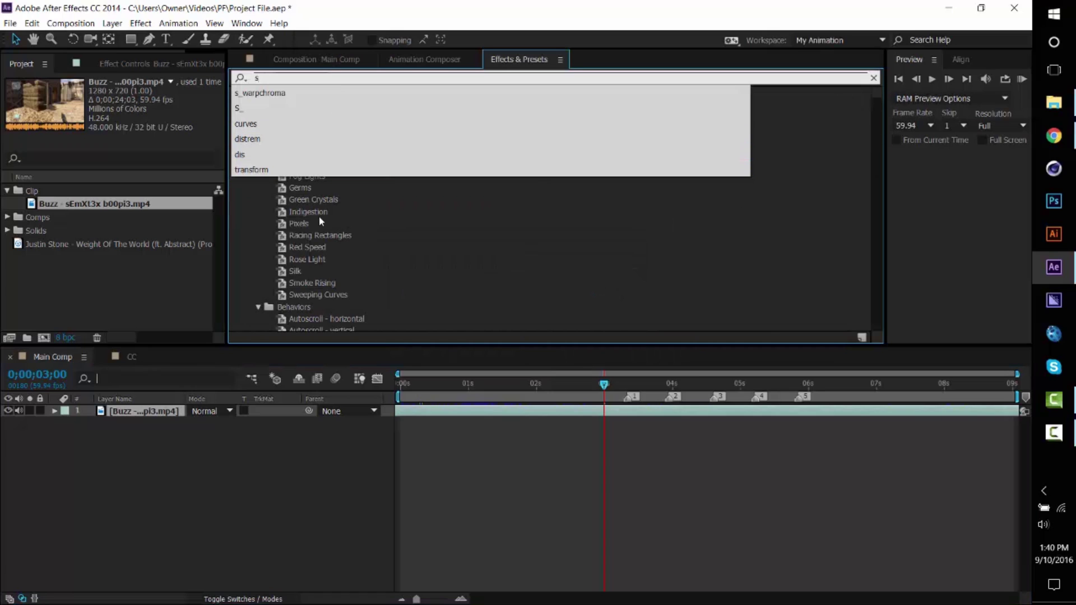
text(_)
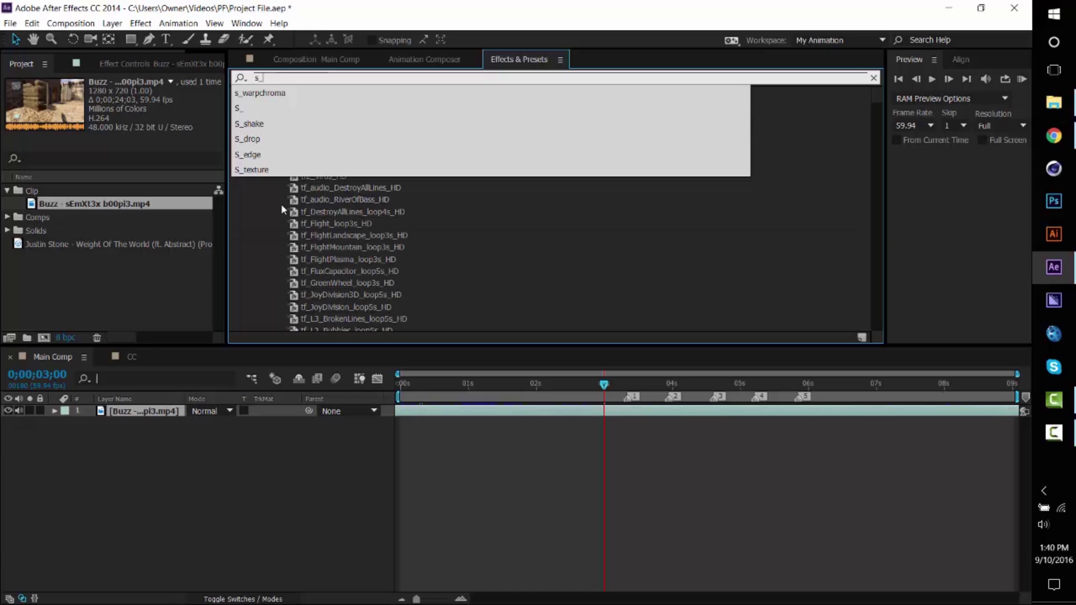
click(274, 93)
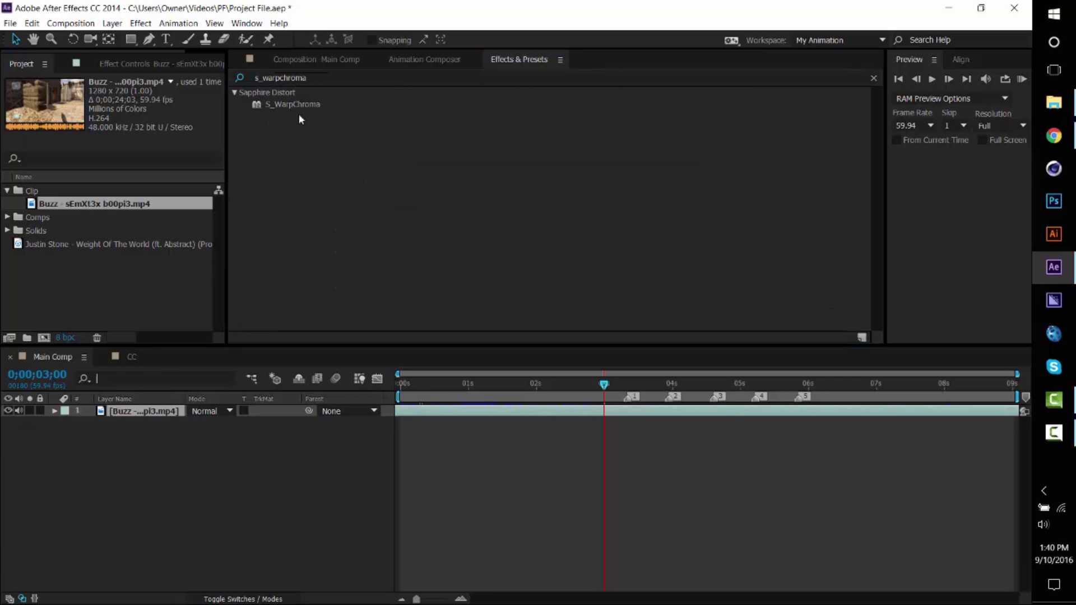
mouse_move(278, 110)
mouse_down()
mouse_move(341, 210)
mouse_move(354, 324)
mouse_move(284, 99)
mouse_up()
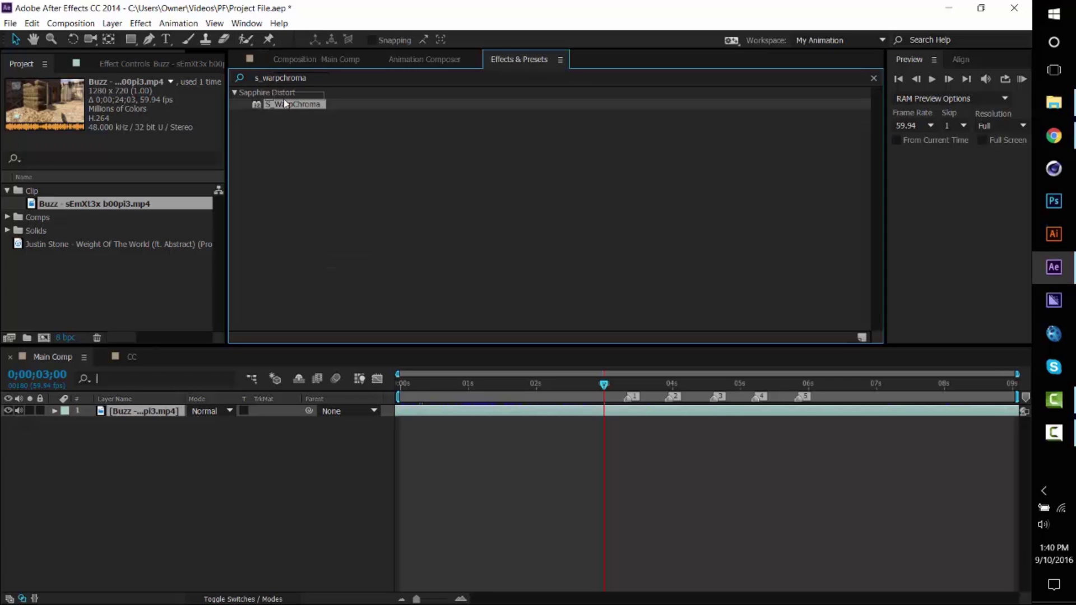
click(334, 226)
click(452, 418)
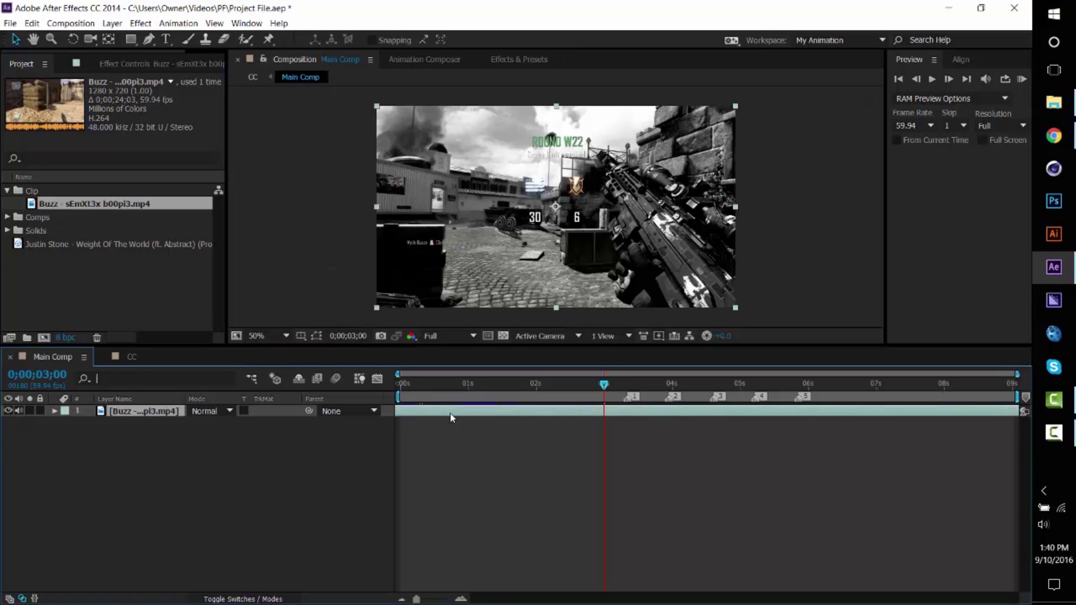
key(ctrl+alt+y)
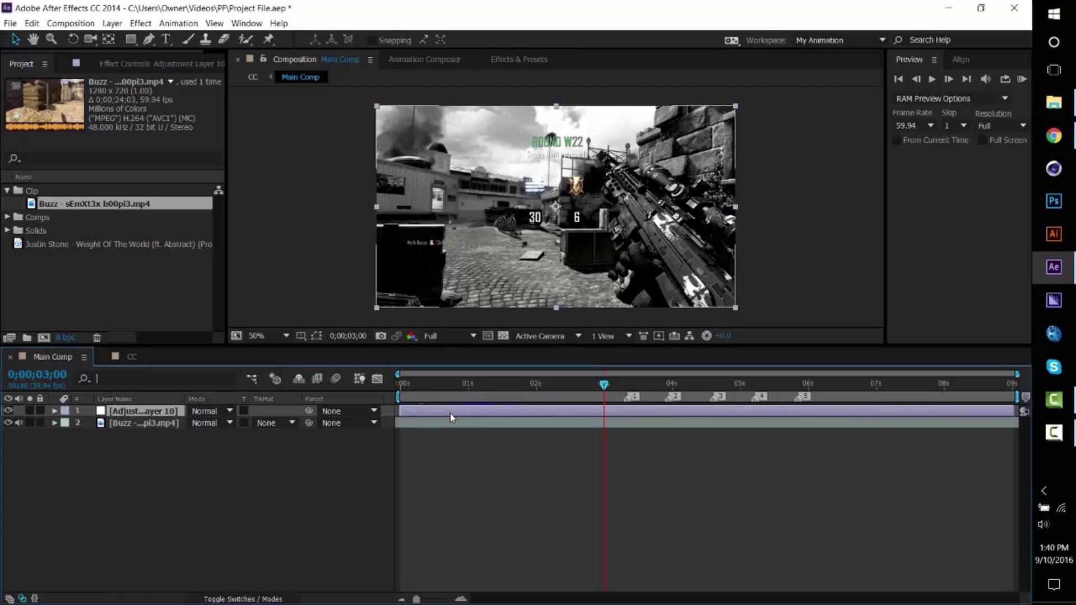
click(516, 58)
drag(292, 108, 489, 413)
Search the effects for "color bal" and apply Color Balance (HLS) to the adjustment layer.
click(513, 59)
click(313, 78)
text(color bal)
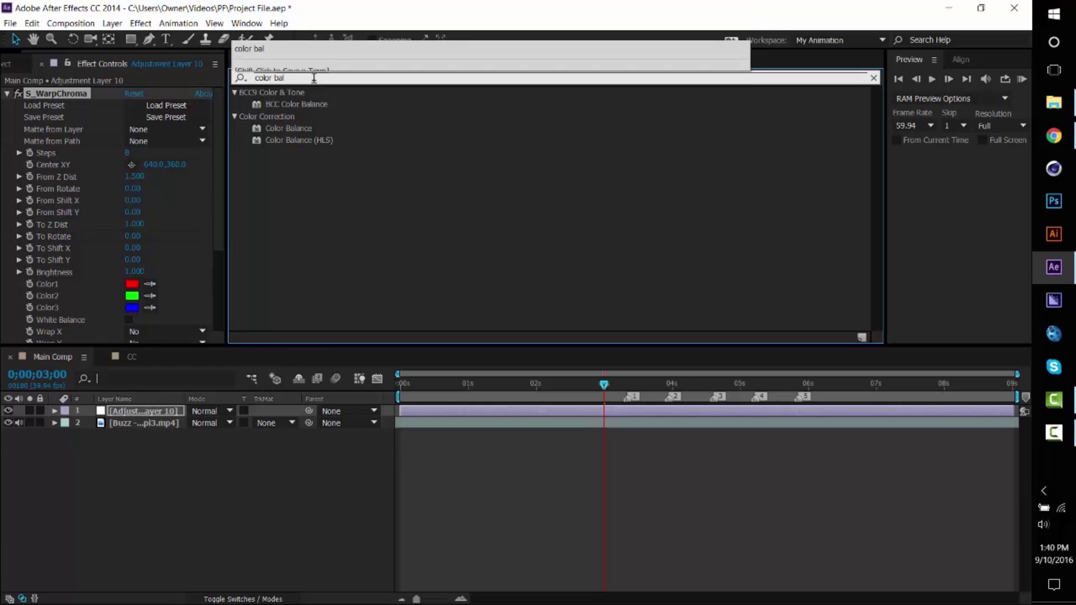
drag(291, 139, 493, 411)
Hide the adjustment layer and delete all composition markers from Main Comp.
click(497, 424)
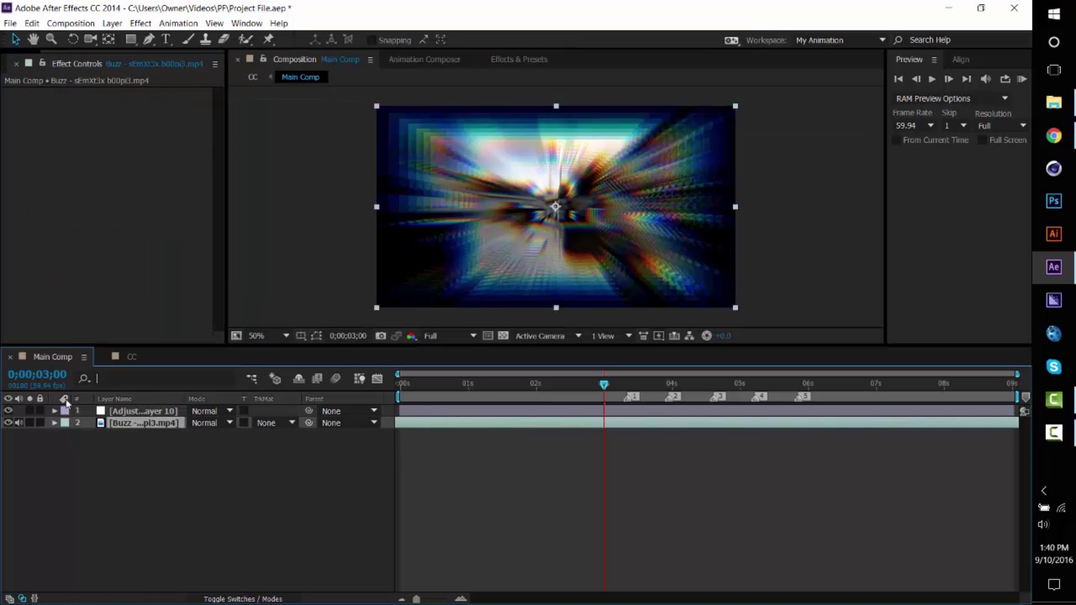
click(8, 413)
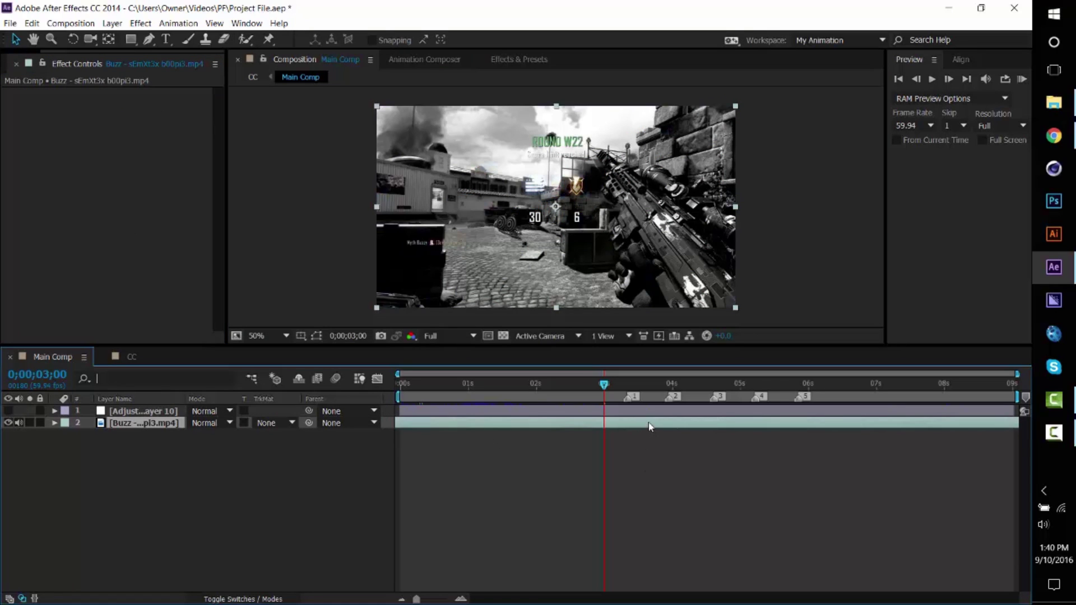
right_click(631, 397)
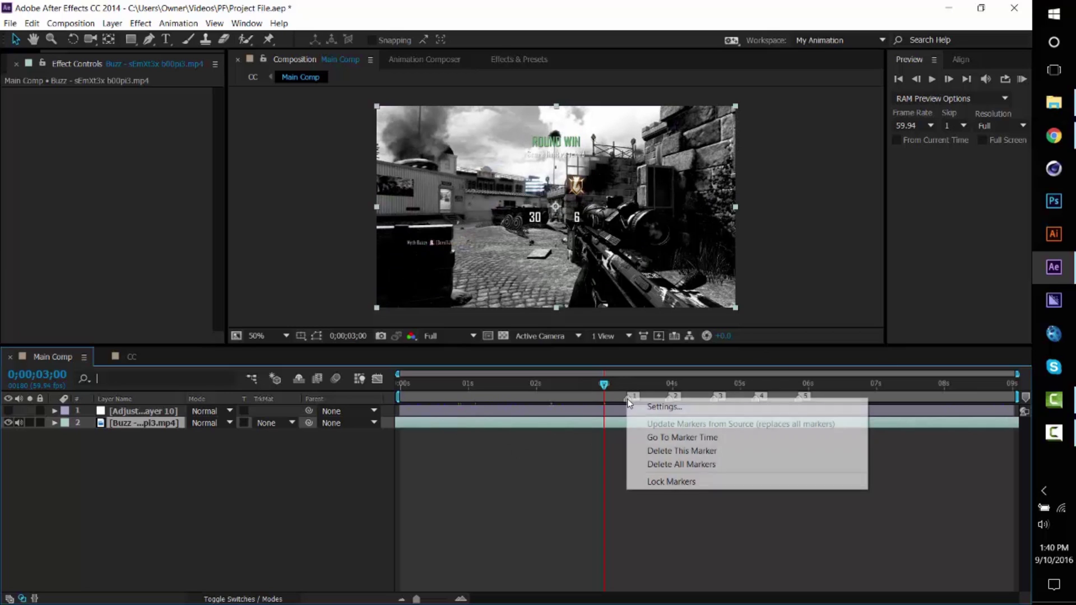
click(705, 469)
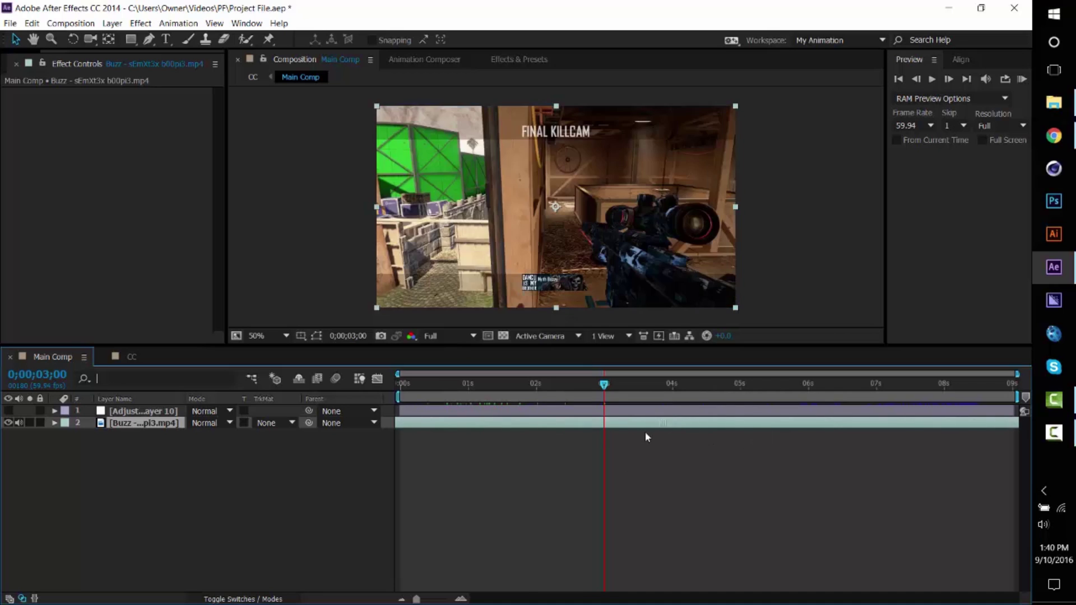
Shift the gameplay clip earlier and trim the composition to a work area from about 2;28 to 4;36.
drag(548, 431, 455, 424)
click(585, 410)
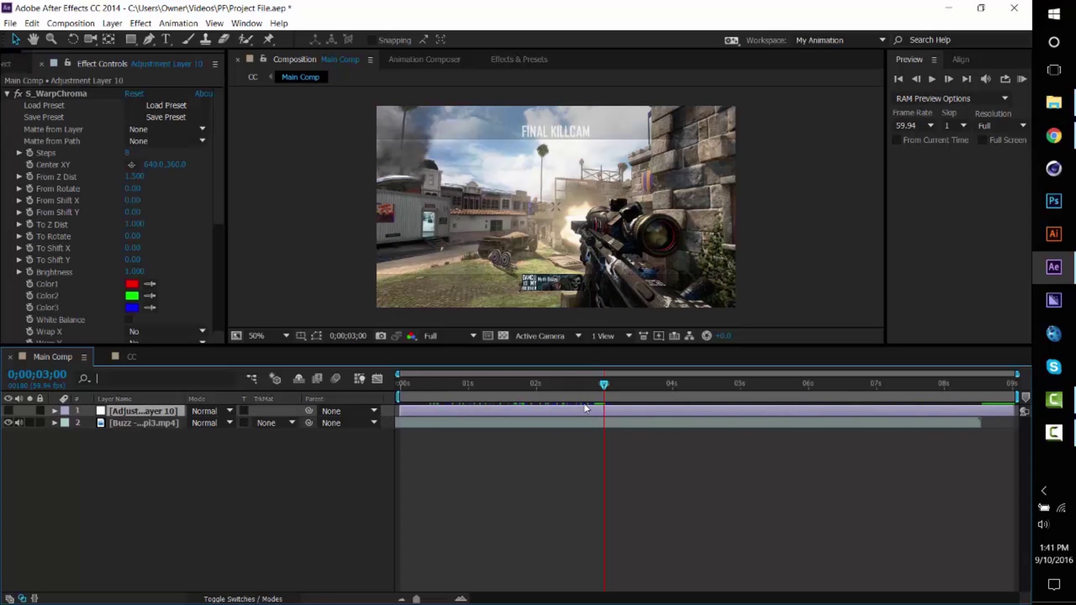
drag(397, 396, 565, 396)
drag(1017, 397, 1003, 397)
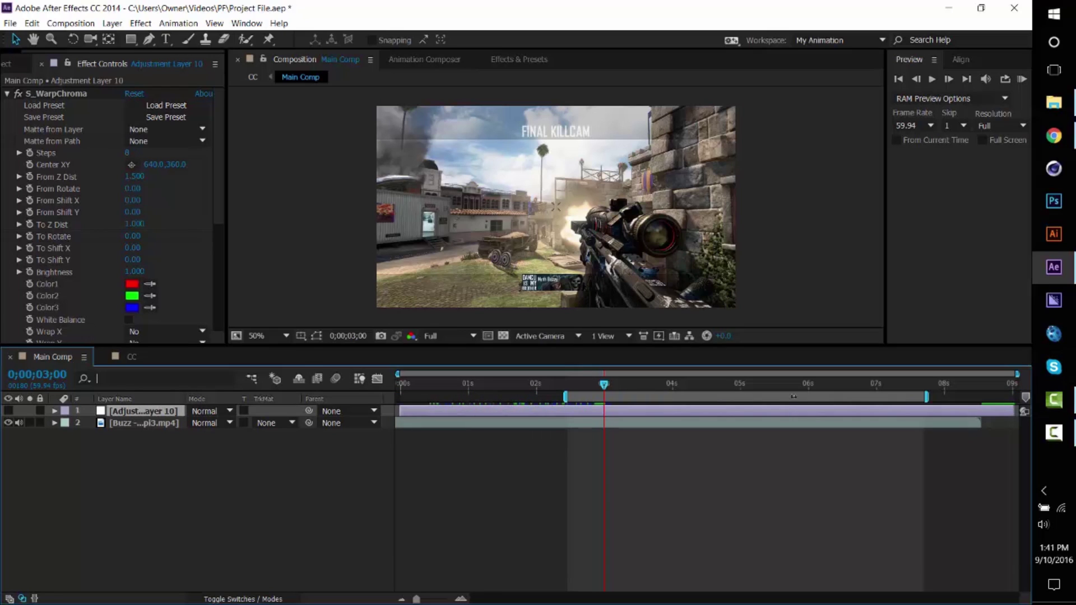
drag(813, 397, 714, 397)
right_click(667, 398)
click(694, 437)
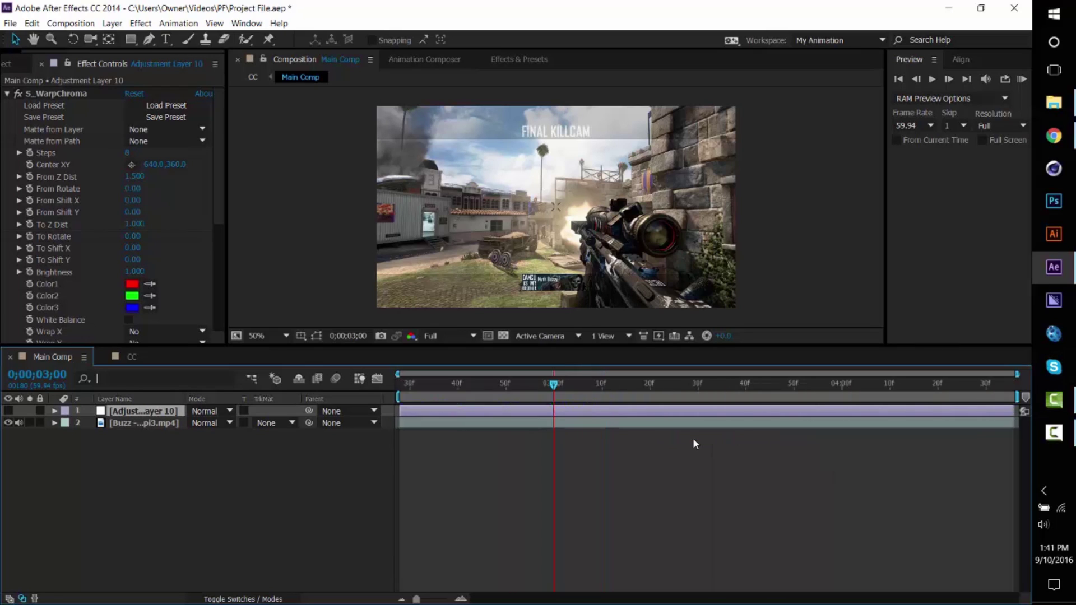
Keyframe S_WarpChroma's Steps, From Z Dist and From Rotate at 0;00;03;00, with Steps at 6 and From Z Dist at 1.
click(129, 162)
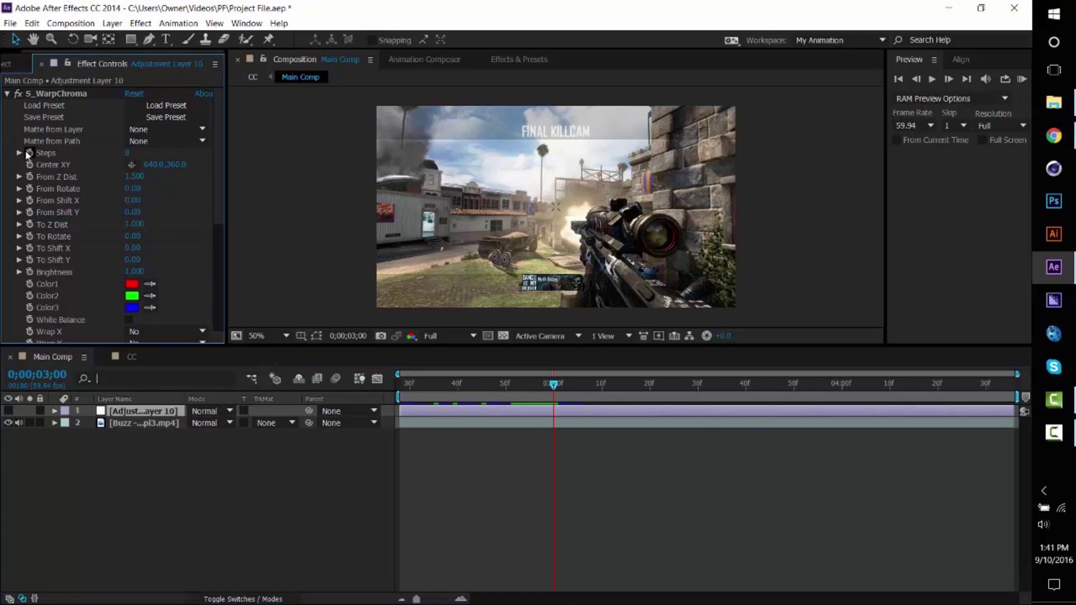
click(128, 152)
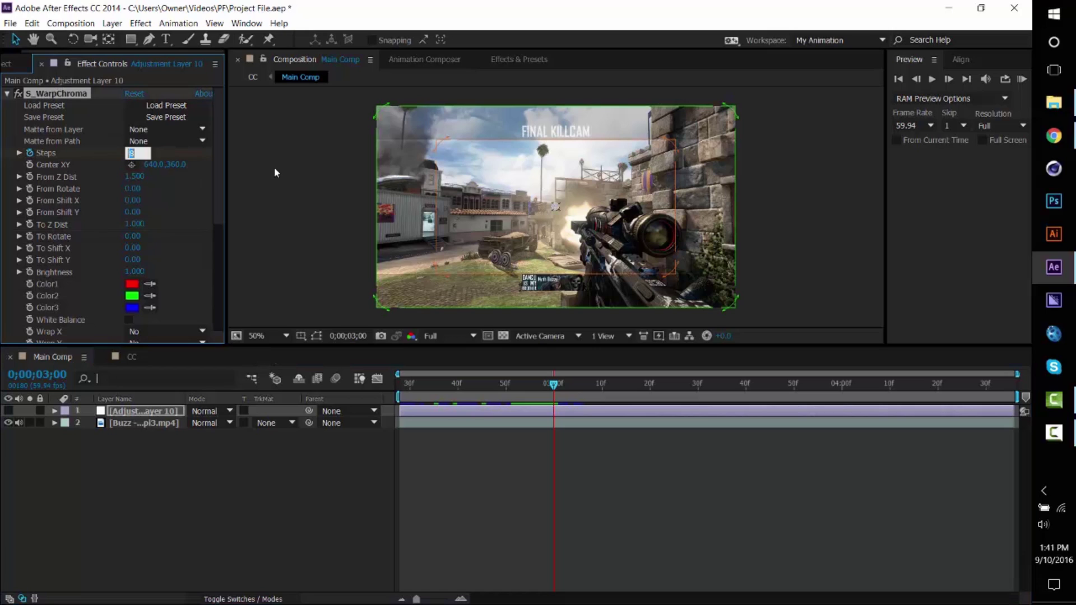
text(6)
key(Return)
click(134, 176)
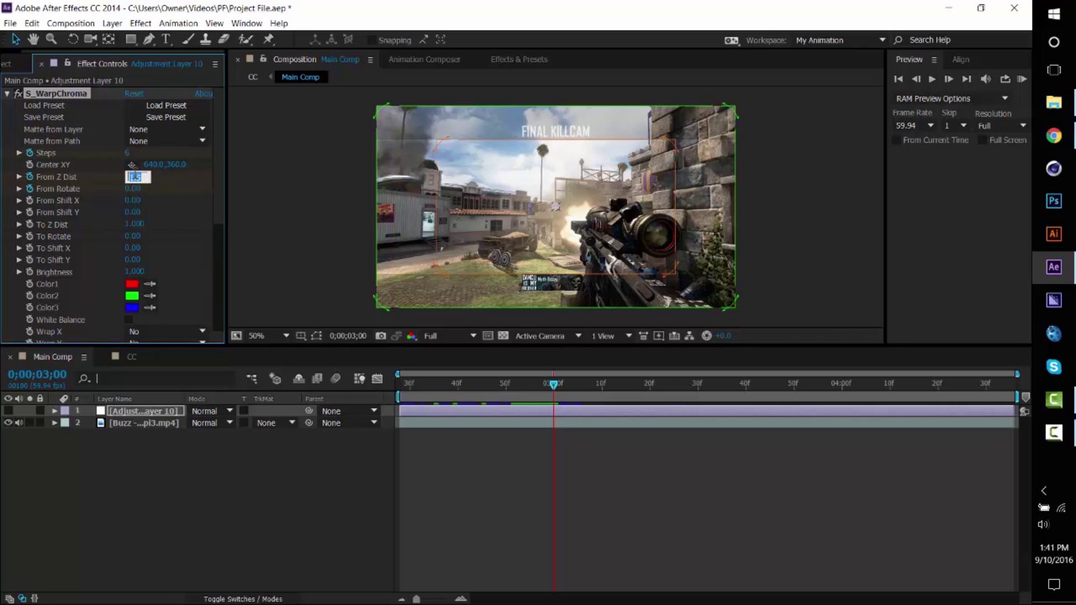
text(1)
key(Return)
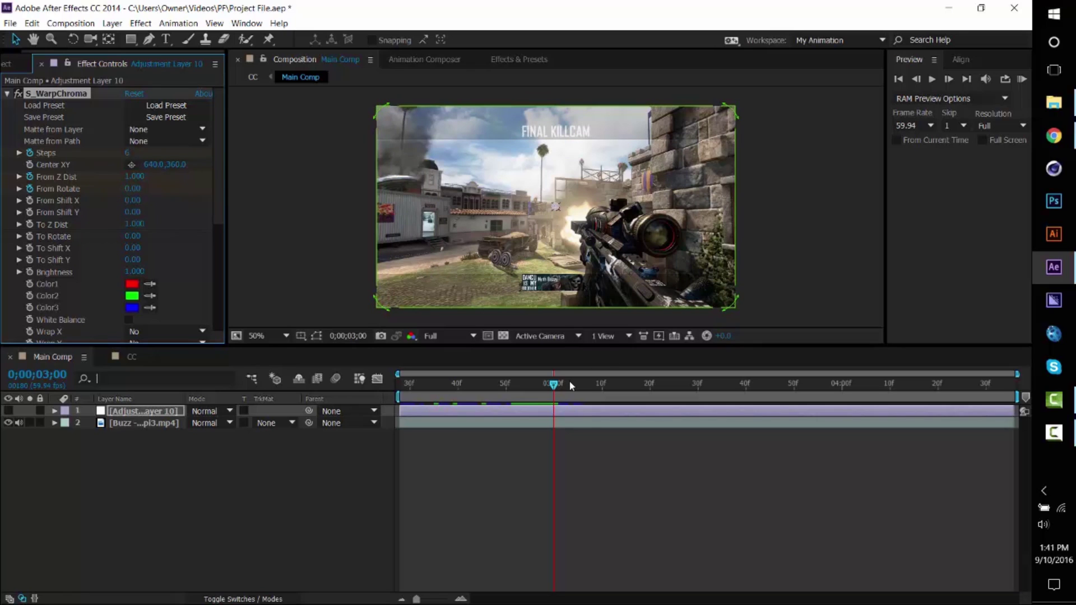
Move the Steps keyframe to about 4;08 and set From Z Dist to 0.65 at 0;00;04;00.
key(u)
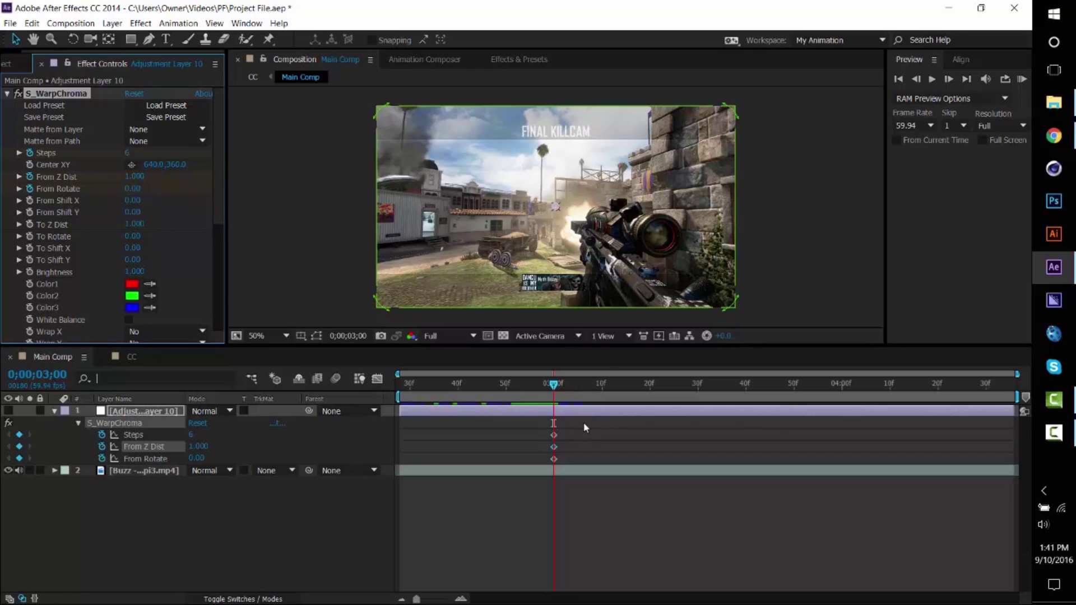
drag(554, 435, 880, 435)
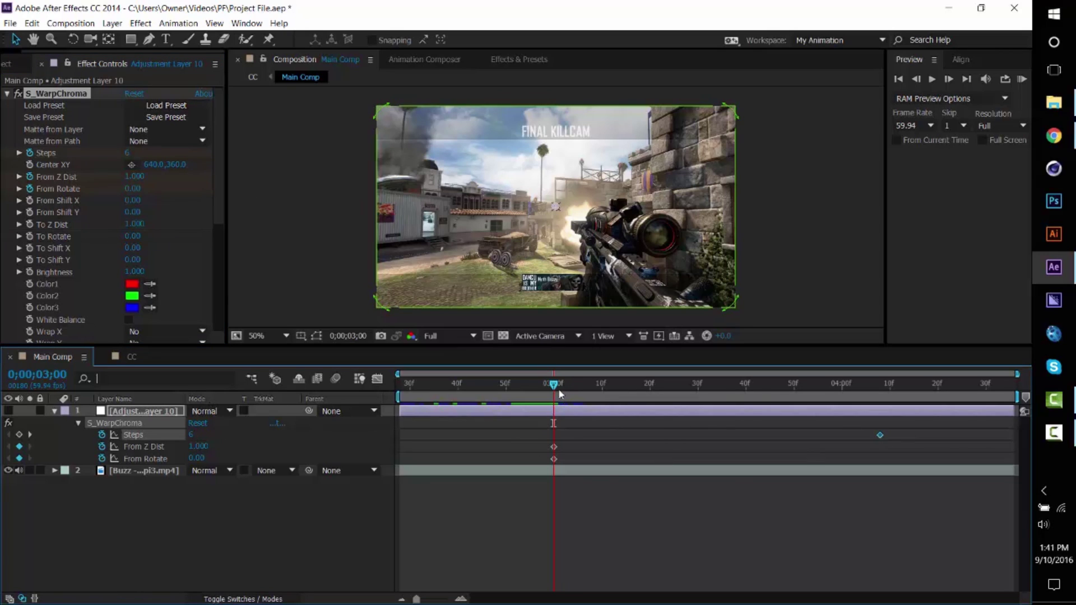
drag(567, 383, 835, 383)
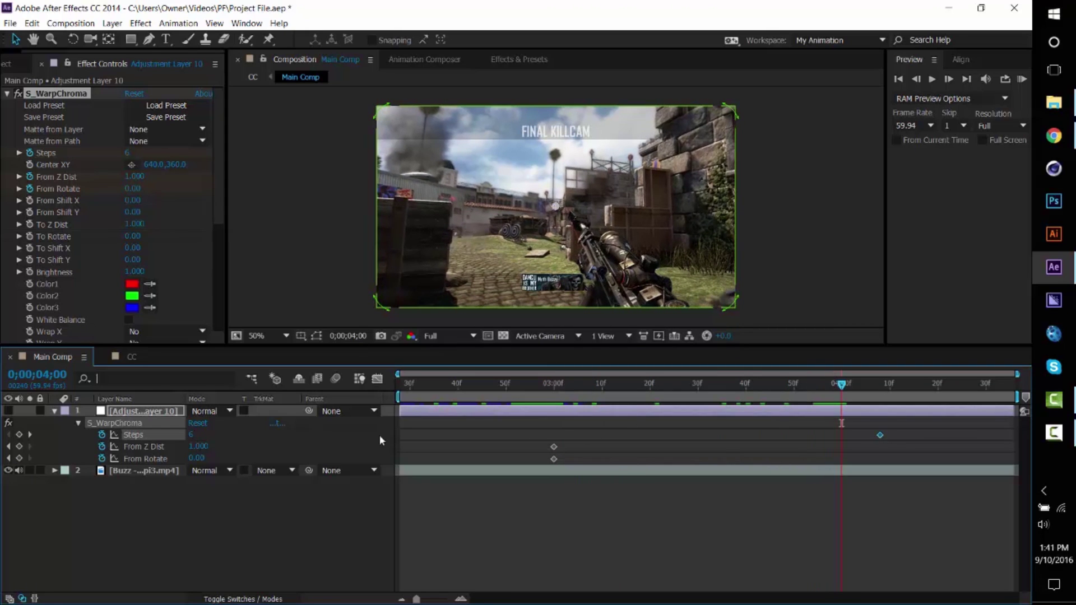
click(201, 447)
text(0.65)
key(Return)
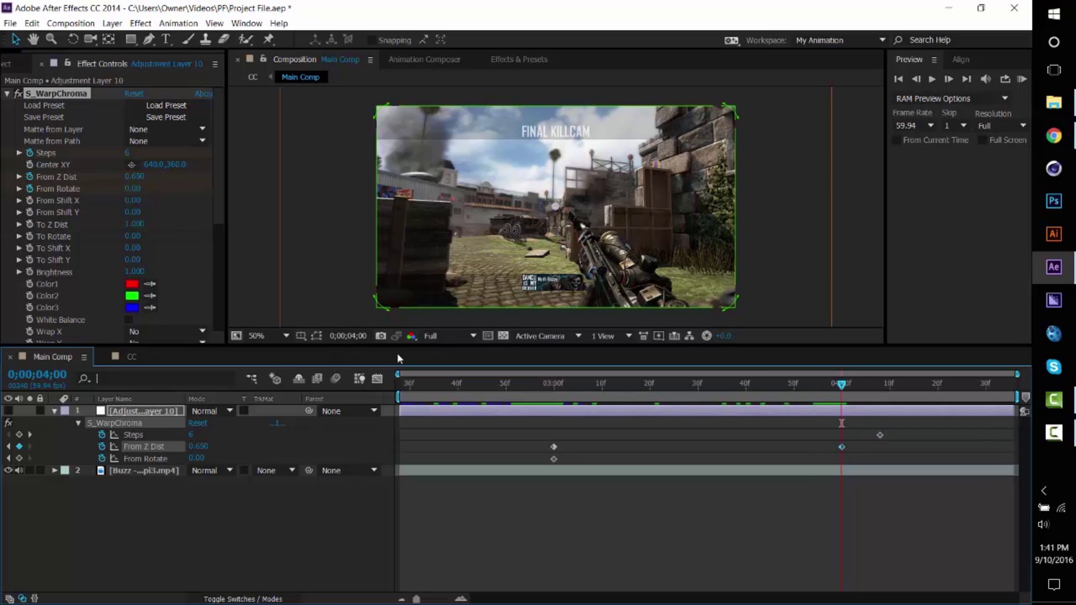
Set From Rotate to 27 at 0;00;04;00 and make the adjustment layer visible.
click(199, 459)
text(27)
key(Return)
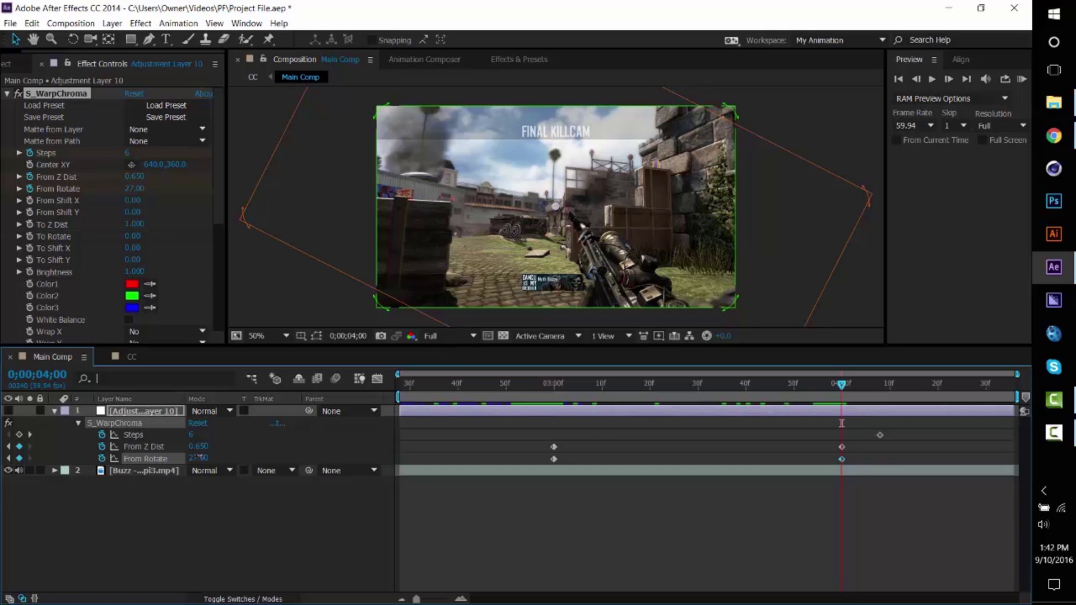
click(7, 412)
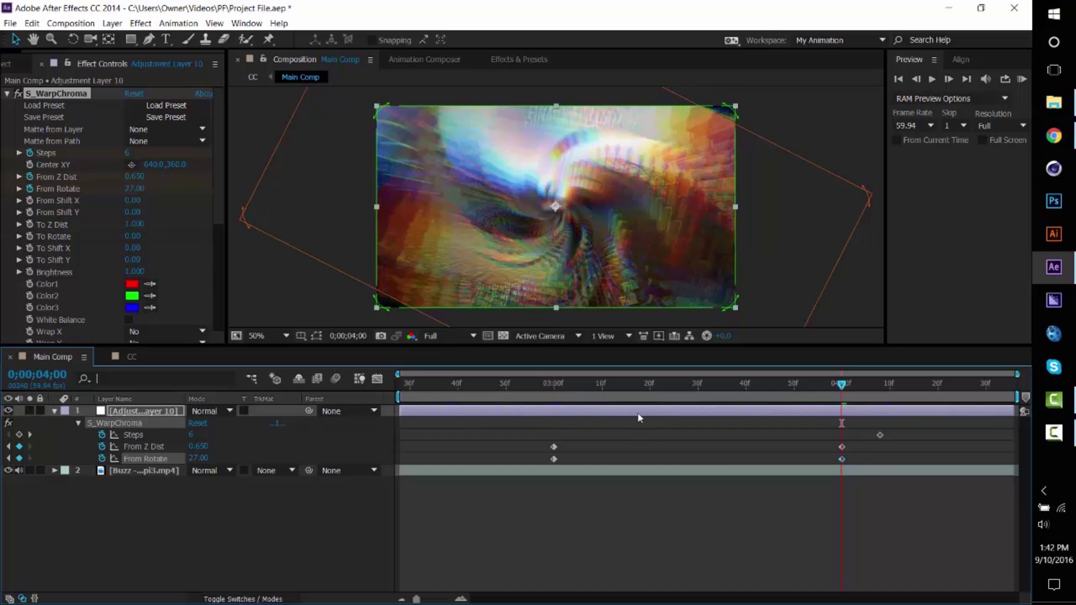
Try From Rotate values of 0.27, 27 and 851 at 0;00;04;00, and undo the last change.
click(198, 457)
text(.27)
key(Return)
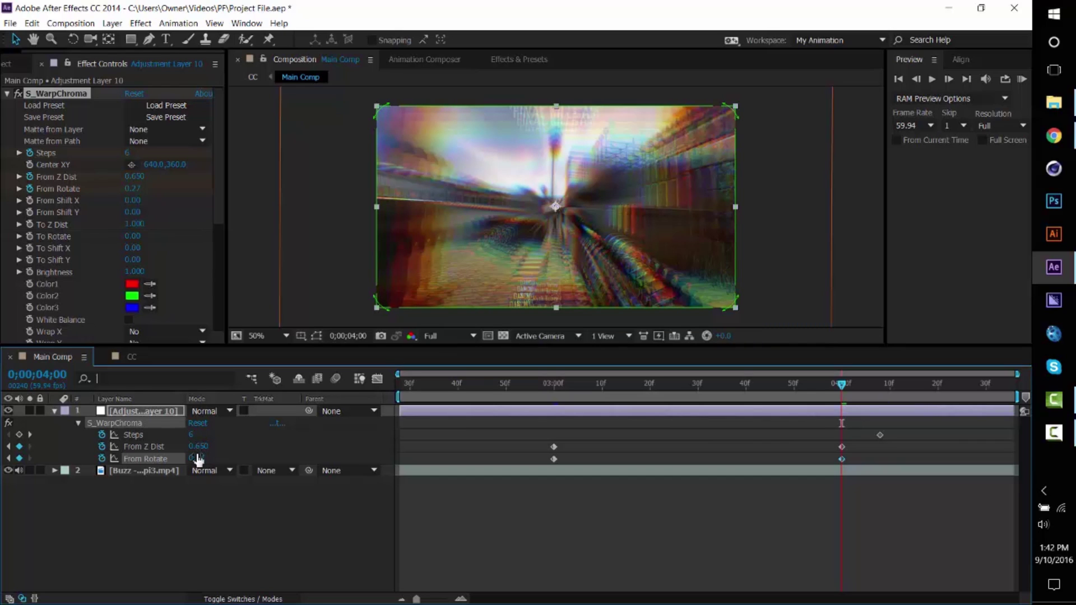
text(27)
key(Return)
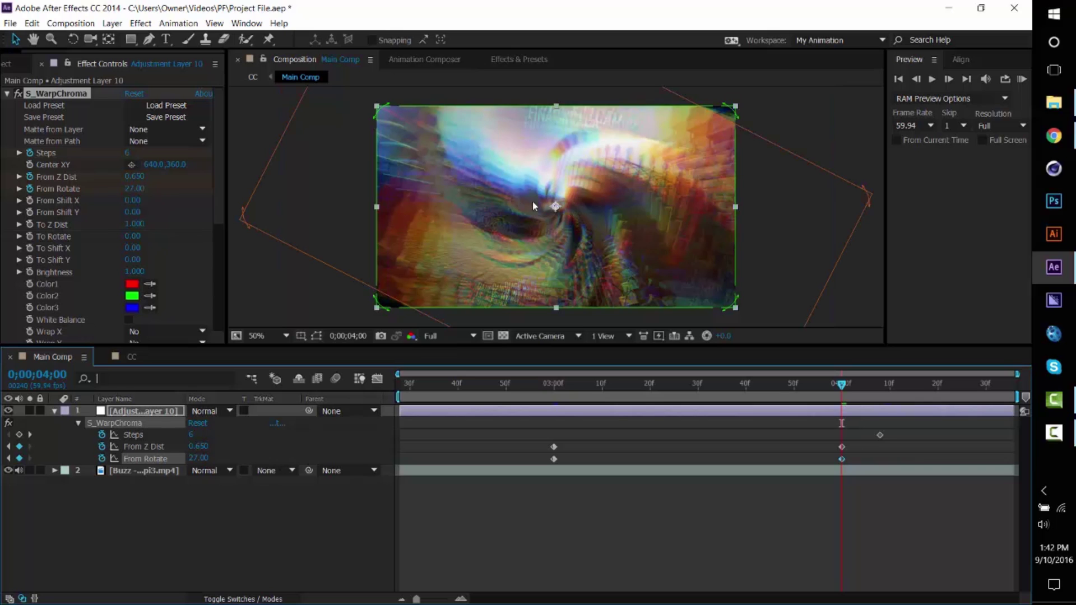
drag(195, 460, 709, 392)
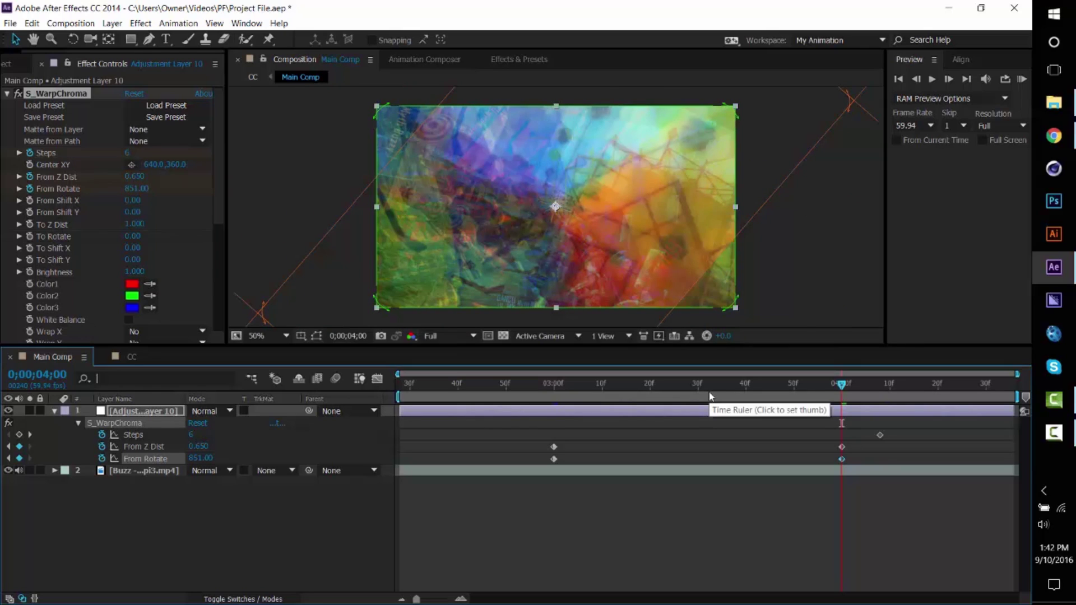
key(ctrl+z)
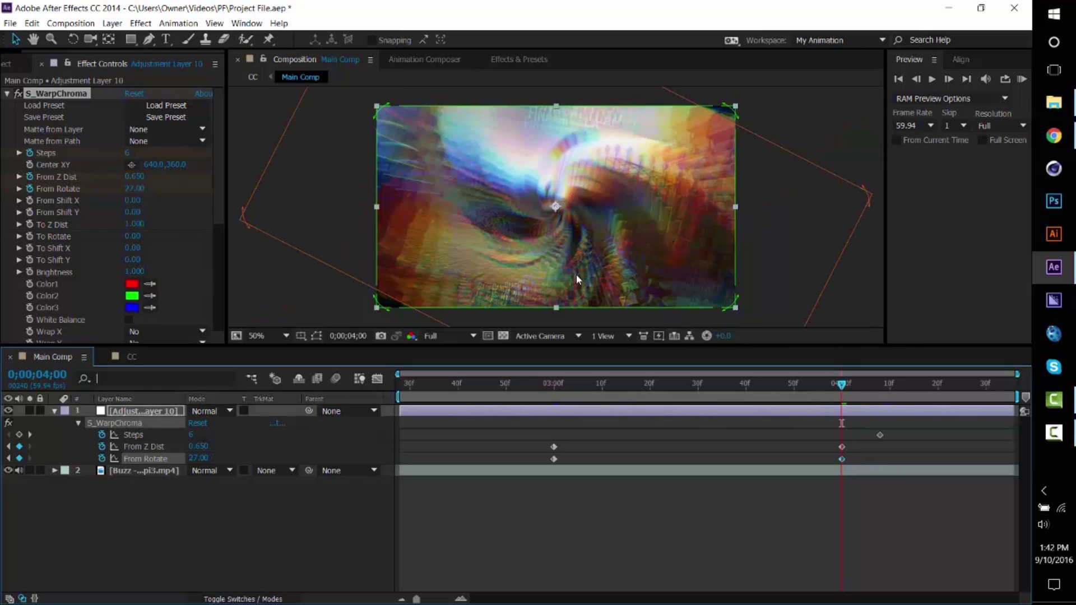
Set the adjustment layer's blending mode to Pin Light and S_WarpChroma's Matte from Layer to the gameplay clip.
click(228, 411)
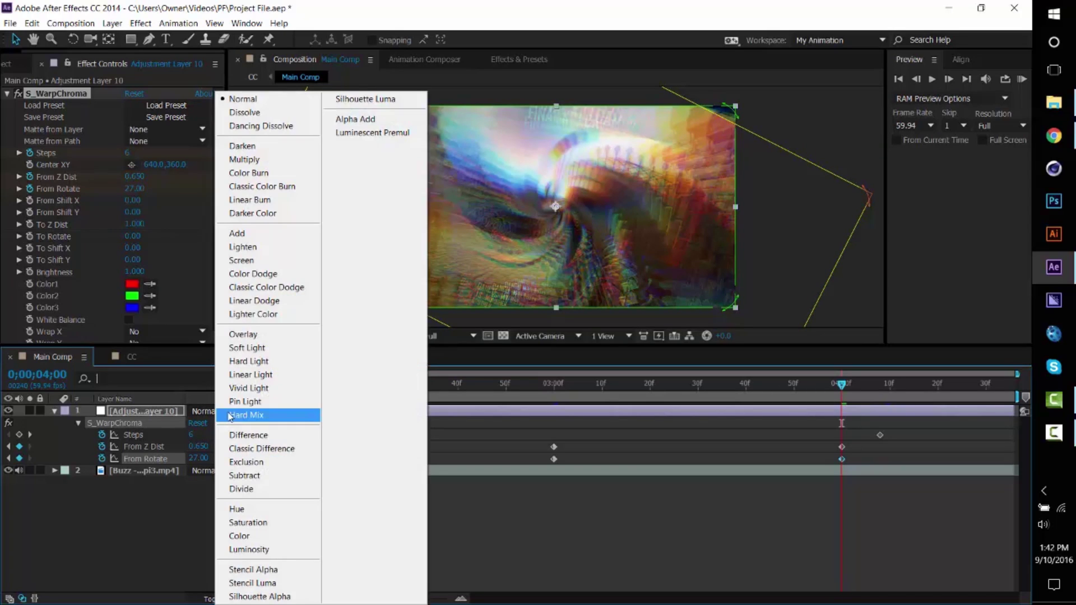
click(243, 402)
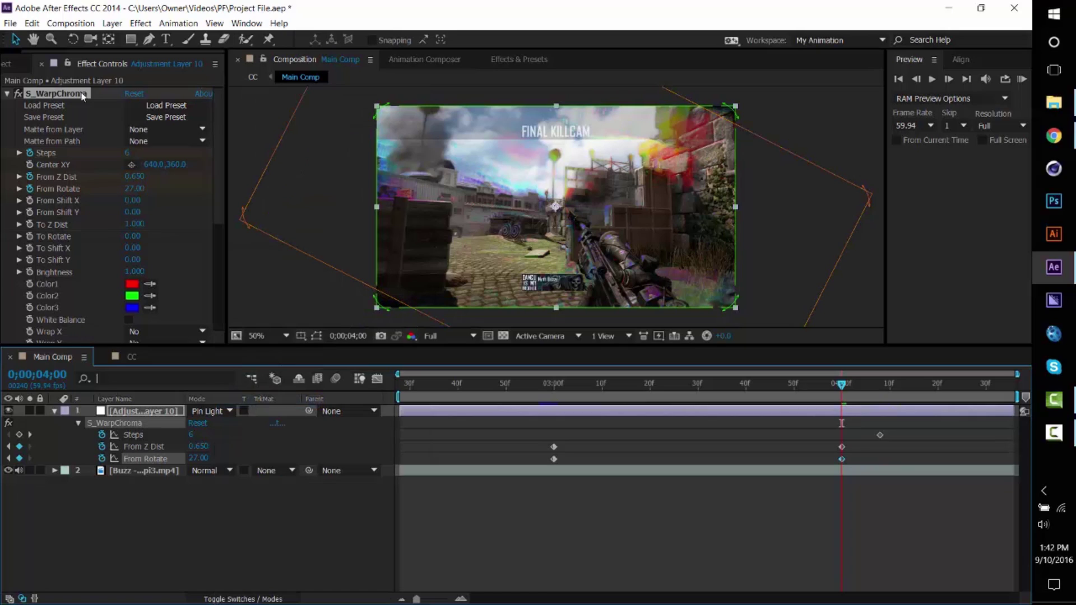
click(149, 129)
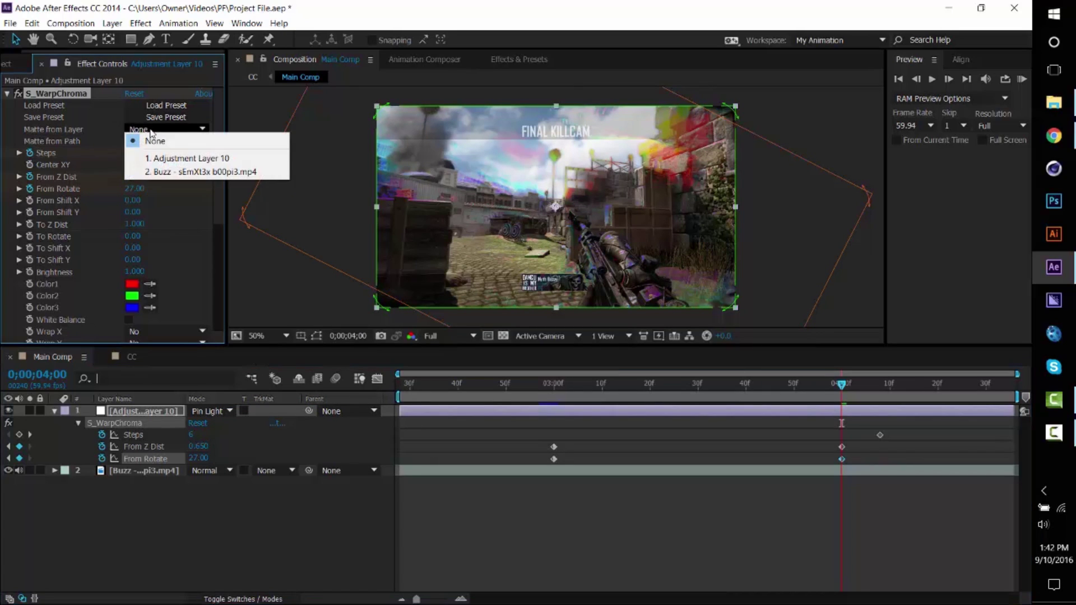
click(191, 171)
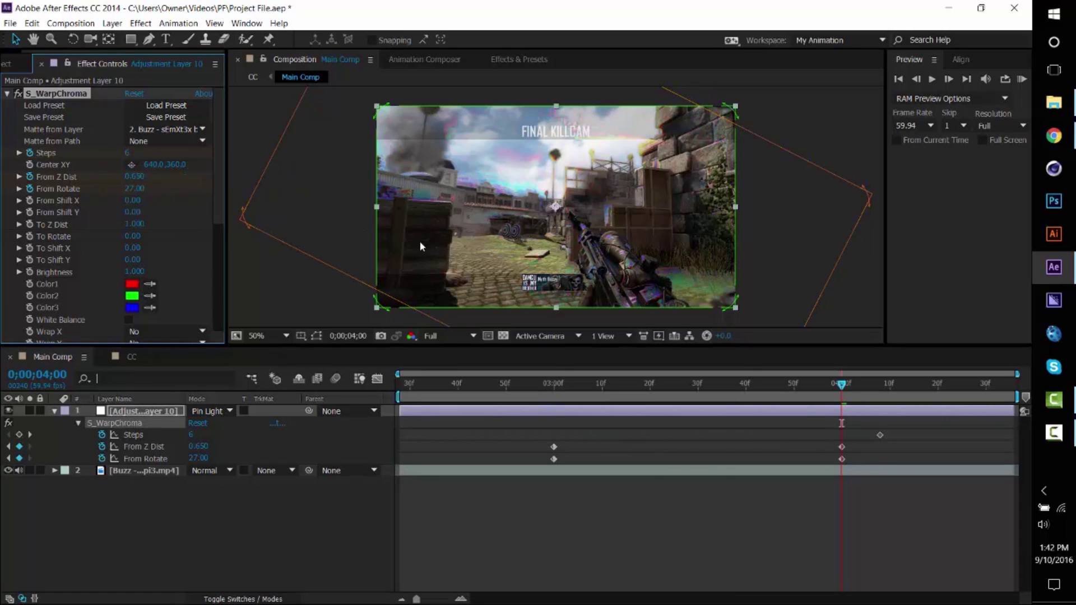
Fit the composition in the viewer, set the Color Balance (HLS) Hue to 117° and preview the animation up to 0;00;03;49.
scroll(251, 271, down, 8)
click(286, 335)
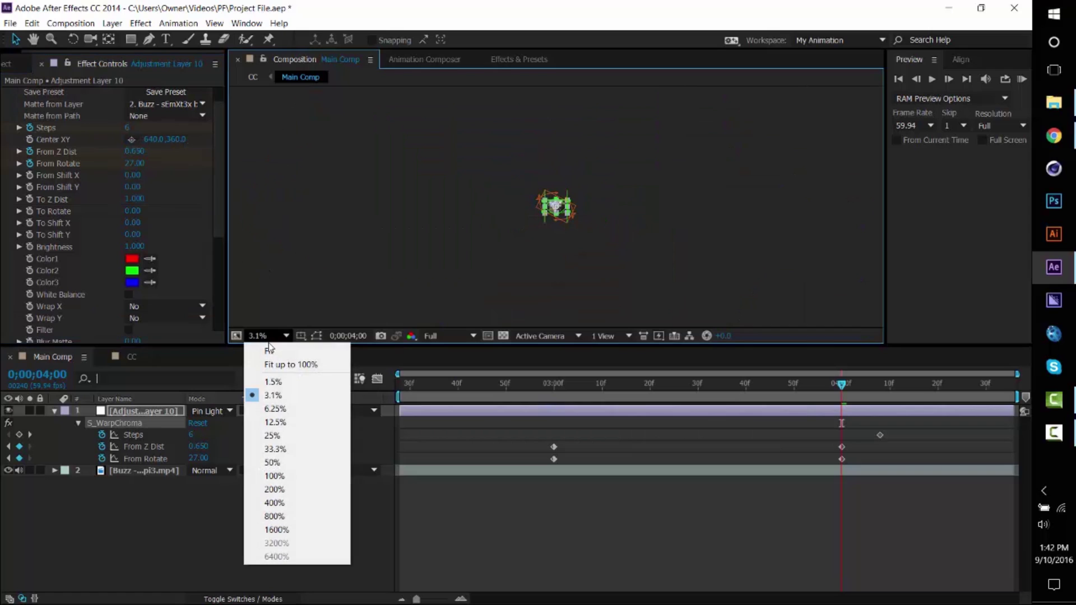
click(270, 351)
scroll(146, 257, down, 5)
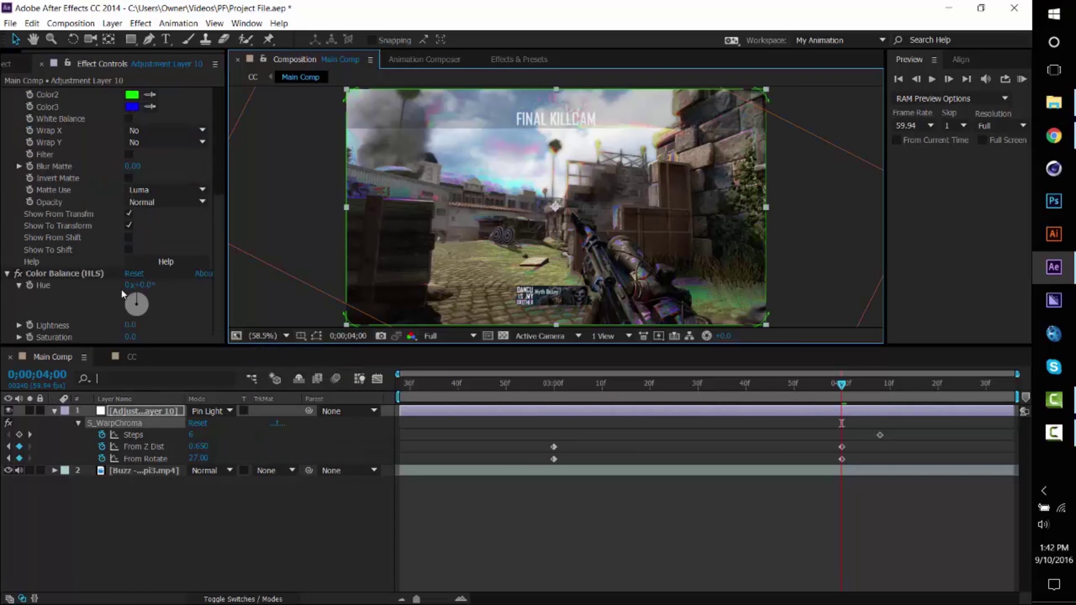
drag(136, 303, 162, 310)
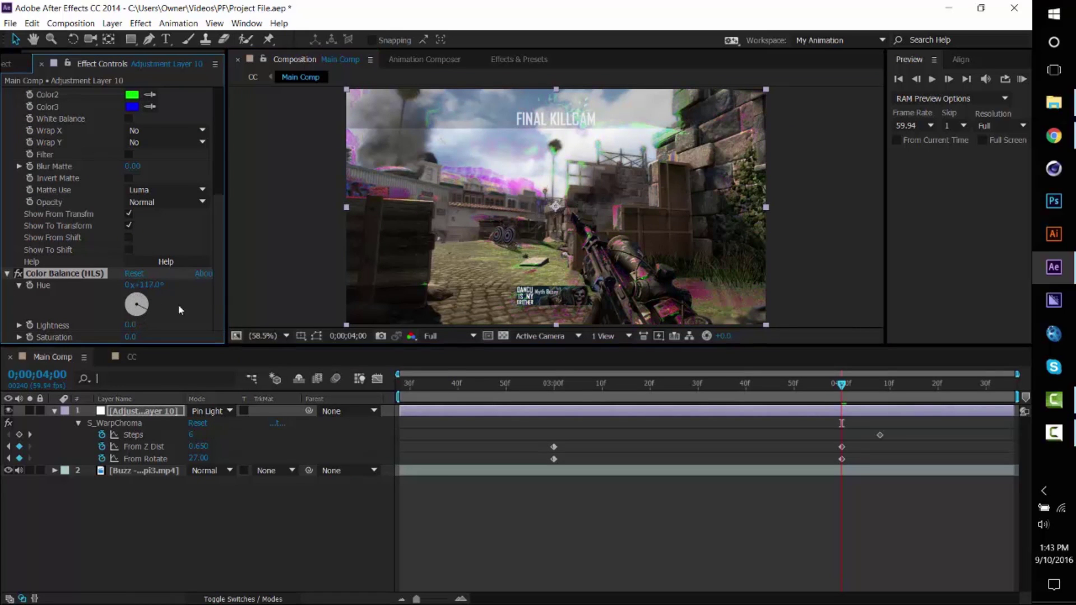
drag(573, 392, 789, 346)
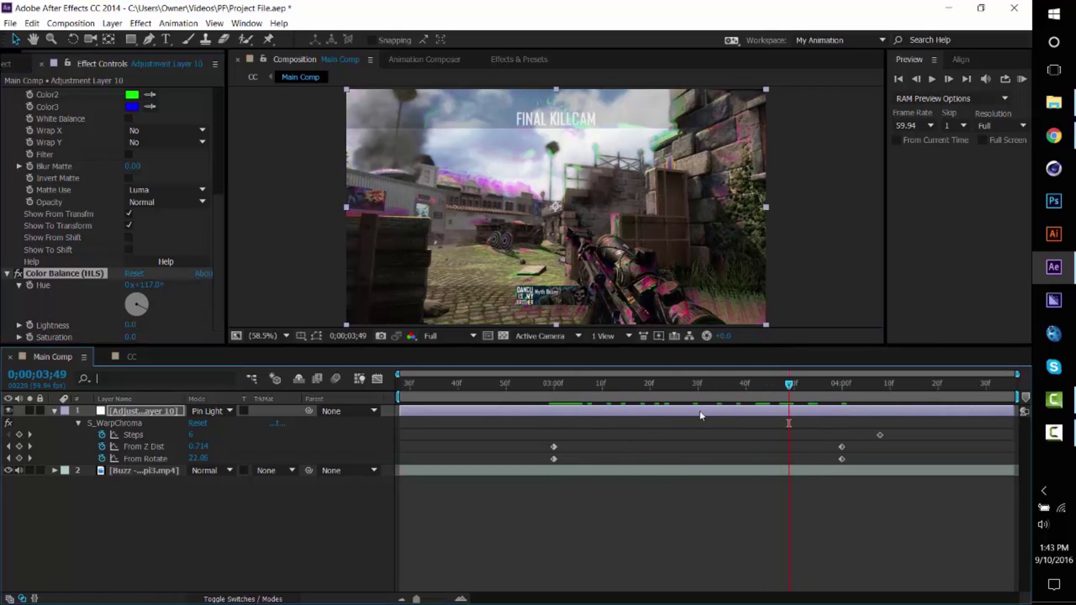
Try a much larger From Rotate of about 485 at 0;00;04;00 and undo it.
click(841, 386)
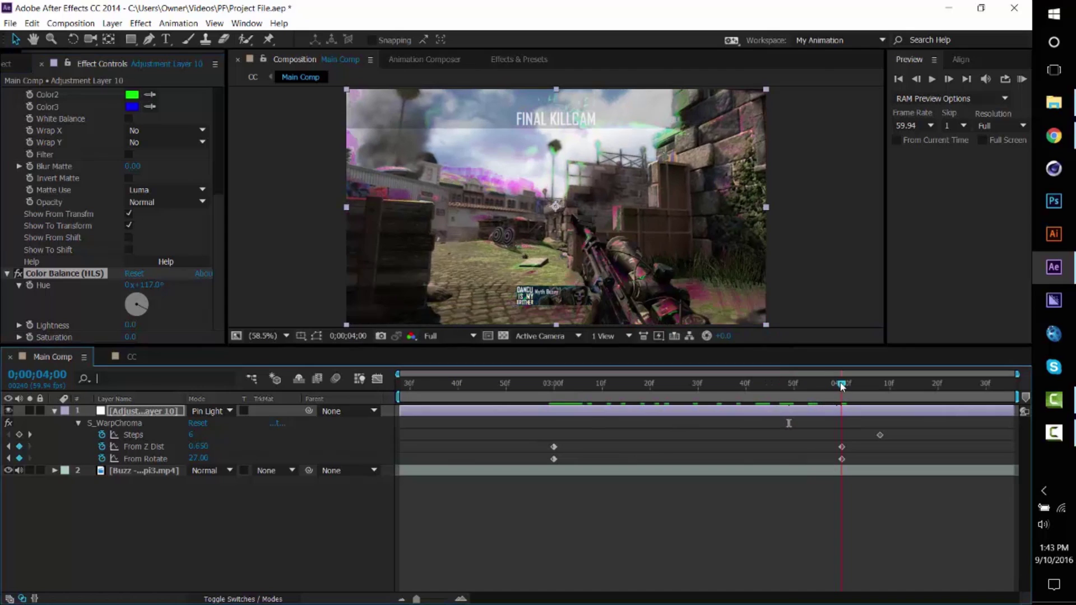
drag(197, 459, 469, 406)
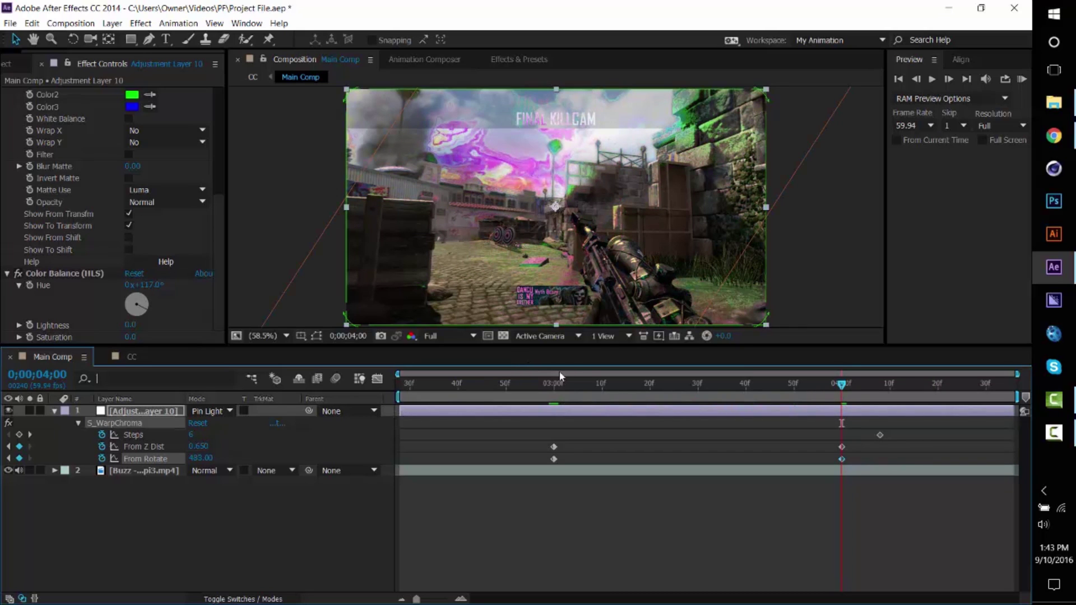
key(ctrl+z)
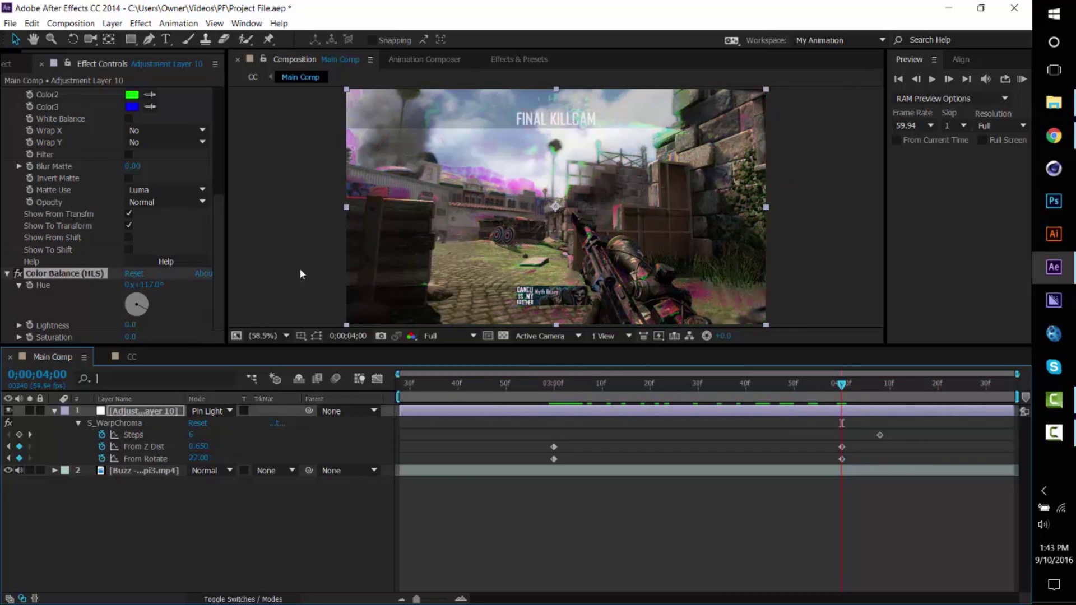
Set S_WarpChroma's Matte from Layer back to None and From Rotate to 42 at 0;00;04;00.
scroll(141, 182, up, 5)
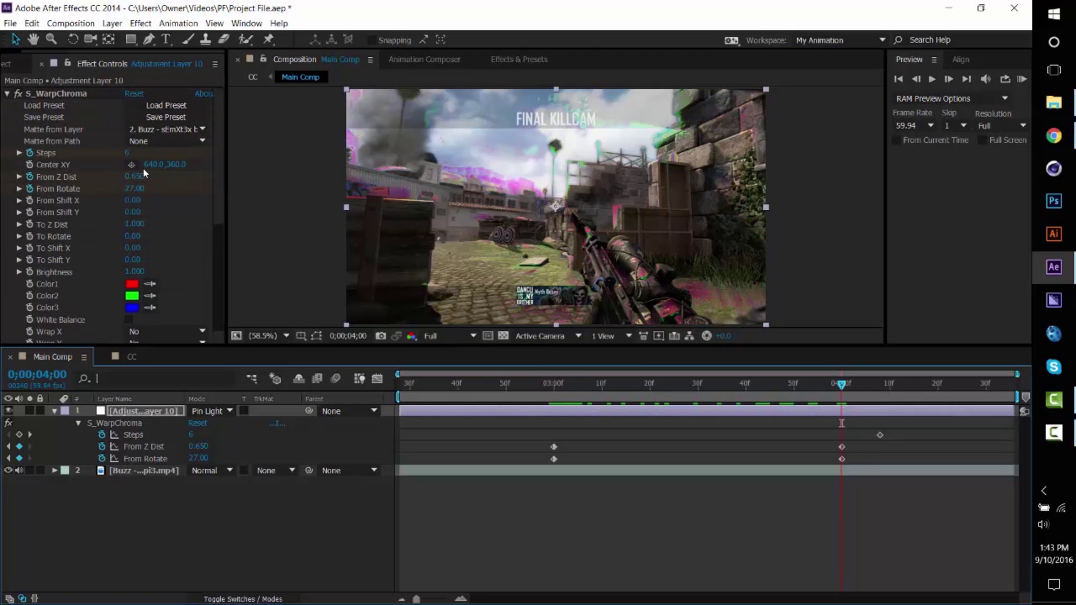
click(166, 132)
click(168, 140)
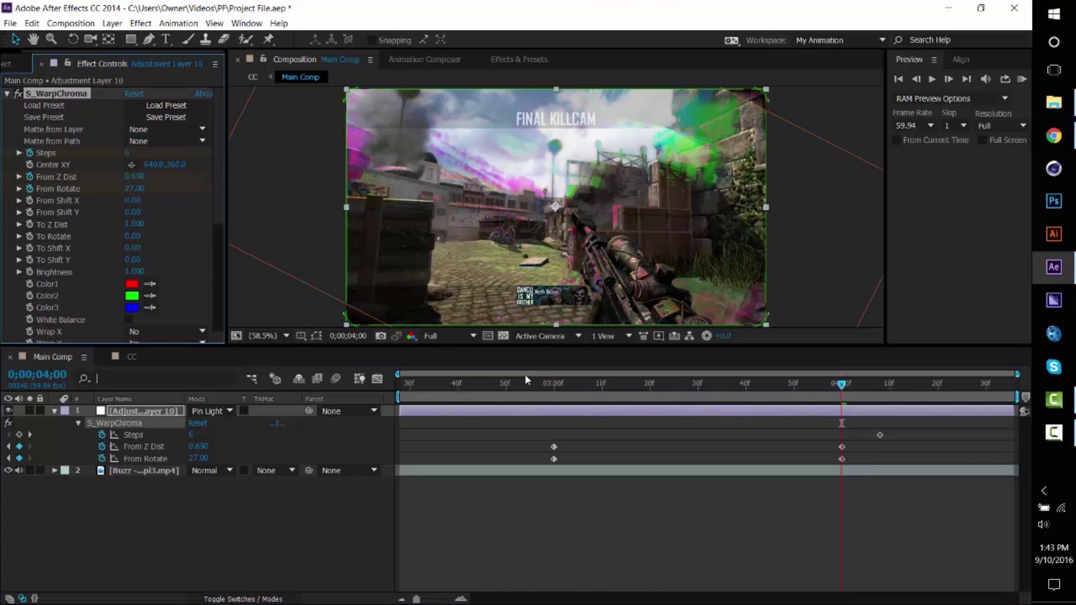
mouse_move(190, 458)
mouse_down()
mouse_move(234, 446)
mouse_move(172, 442)
mouse_move(193, 442)
mouse_up()
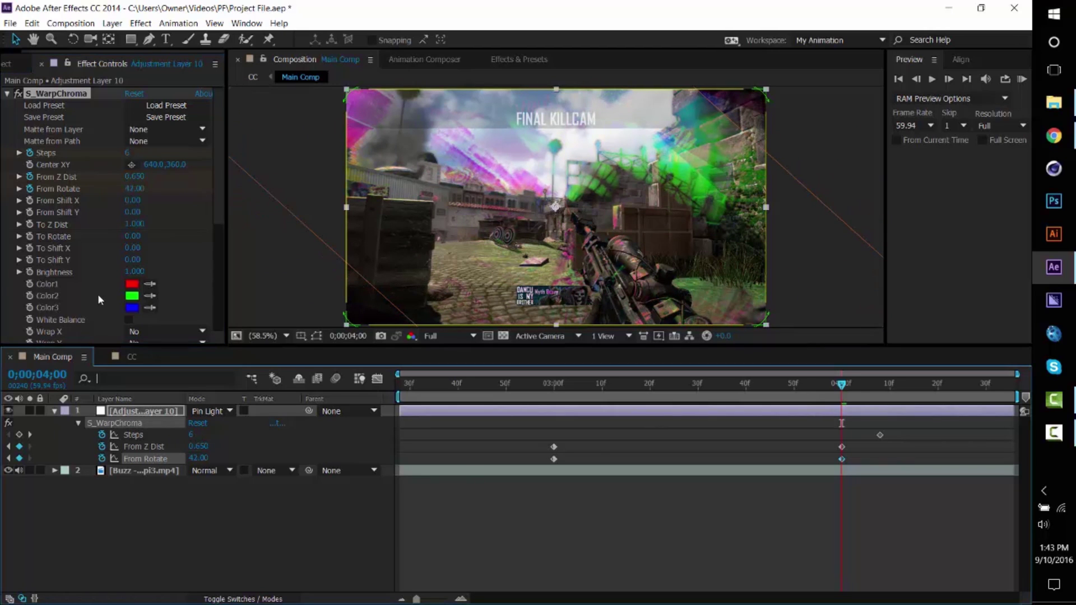
Set the Hue of the Color Balance (HLS) effect to 142°.
scroll(98, 294, down, 5)
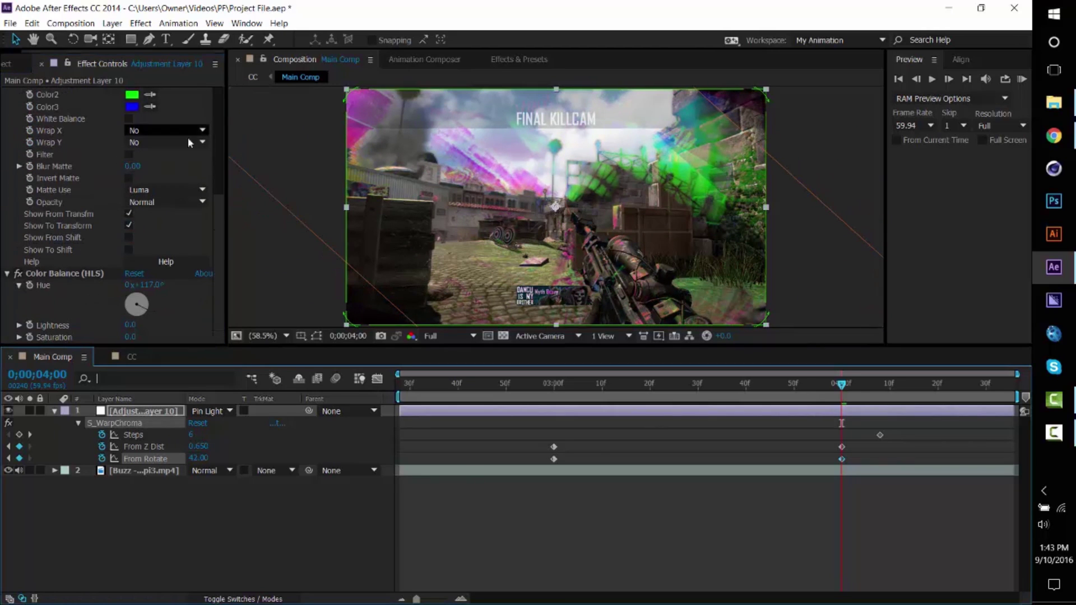
drag(152, 289, 184, 278)
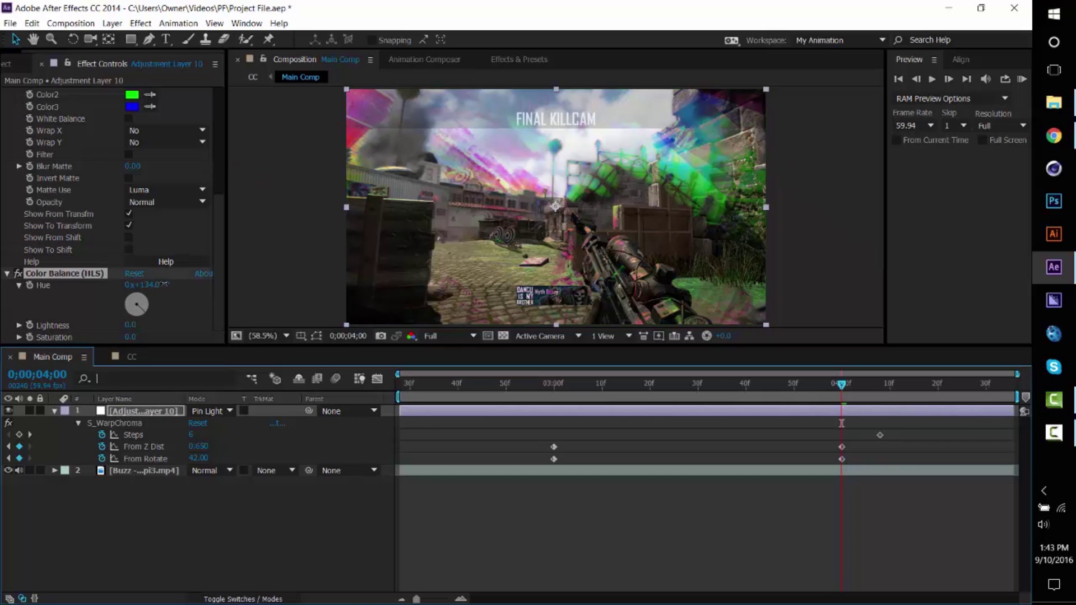
click(148, 286)
key(Return)
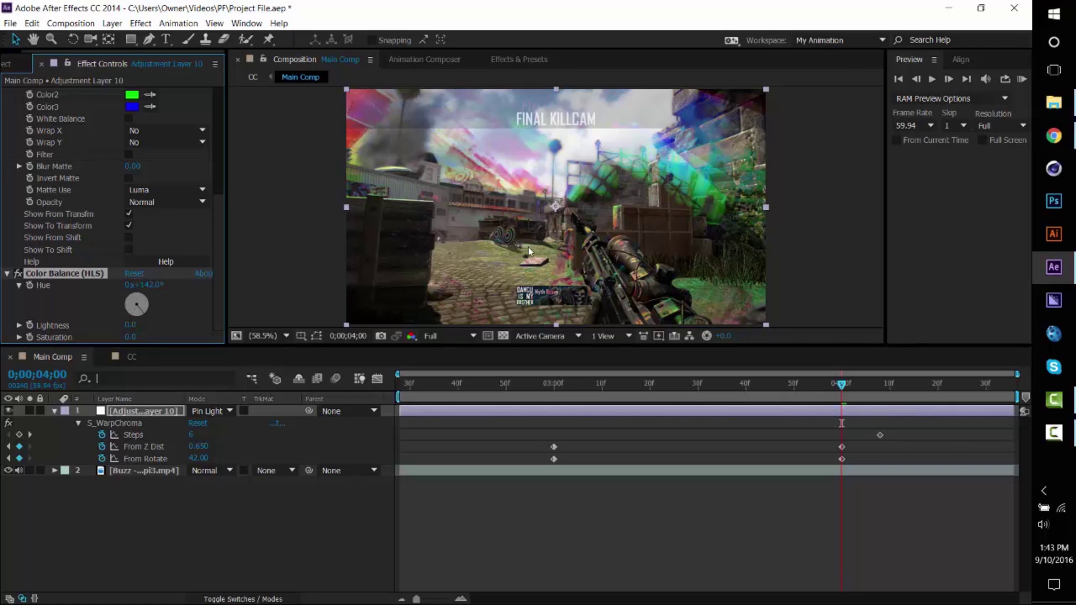
Apply Easy Ease to the From Z Dist and From Rotate keyframes at 0;00;03;00 and 0;00;04;00.
drag(532, 449, 848, 463)
right_click(841, 446)
mouse_move(897, 596)
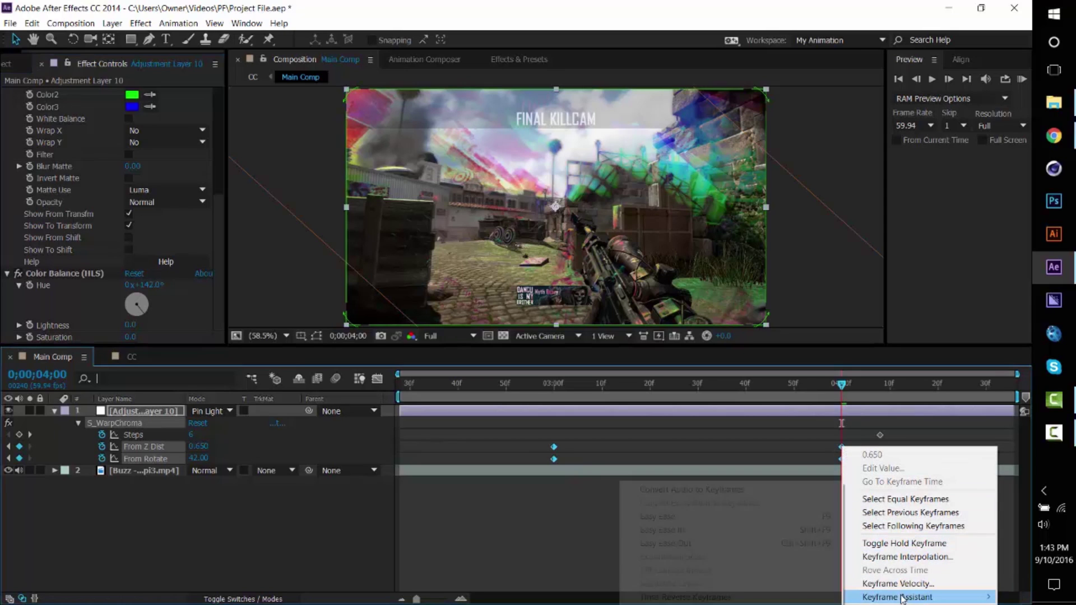
click(695, 516)
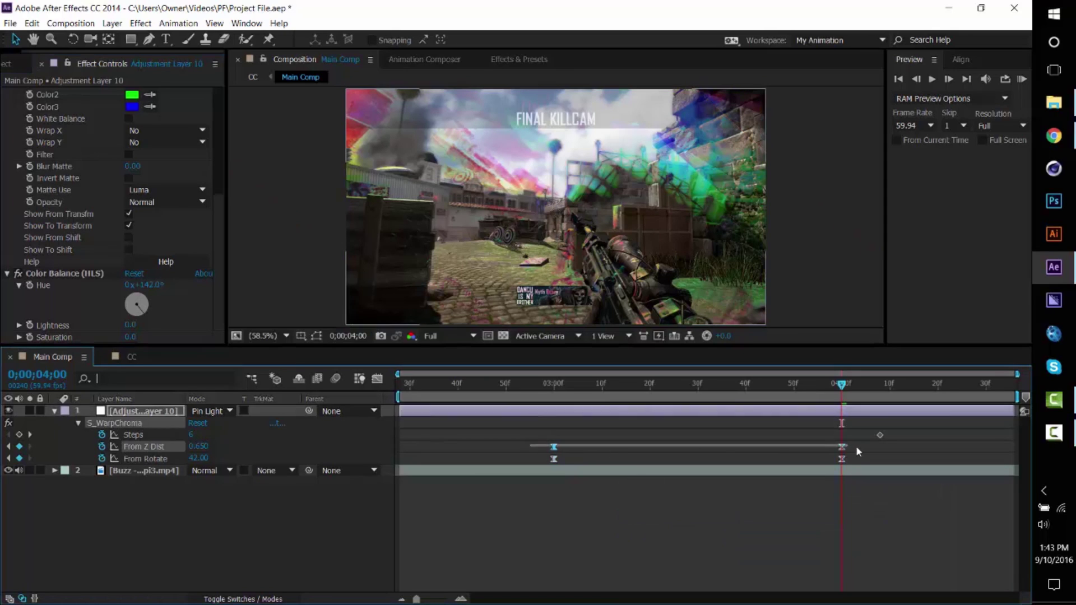
Reshape the From Z Dist value curve so it drops steeply into the keyframe at 0;00;04;00.
click(381, 384)
click(841, 559)
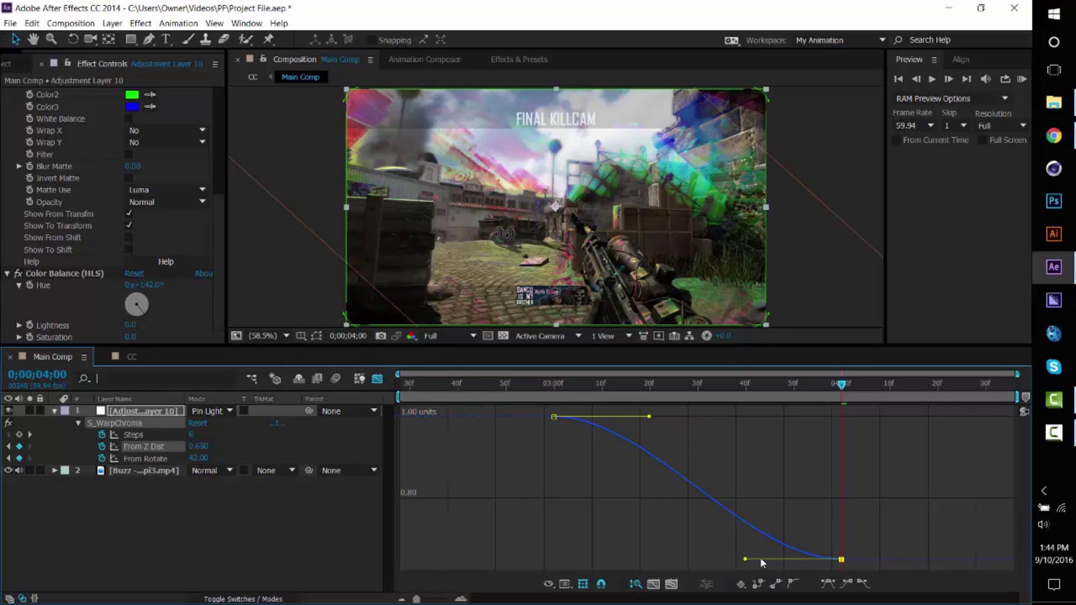
drag(744, 560, 838, 485)
click(377, 379)
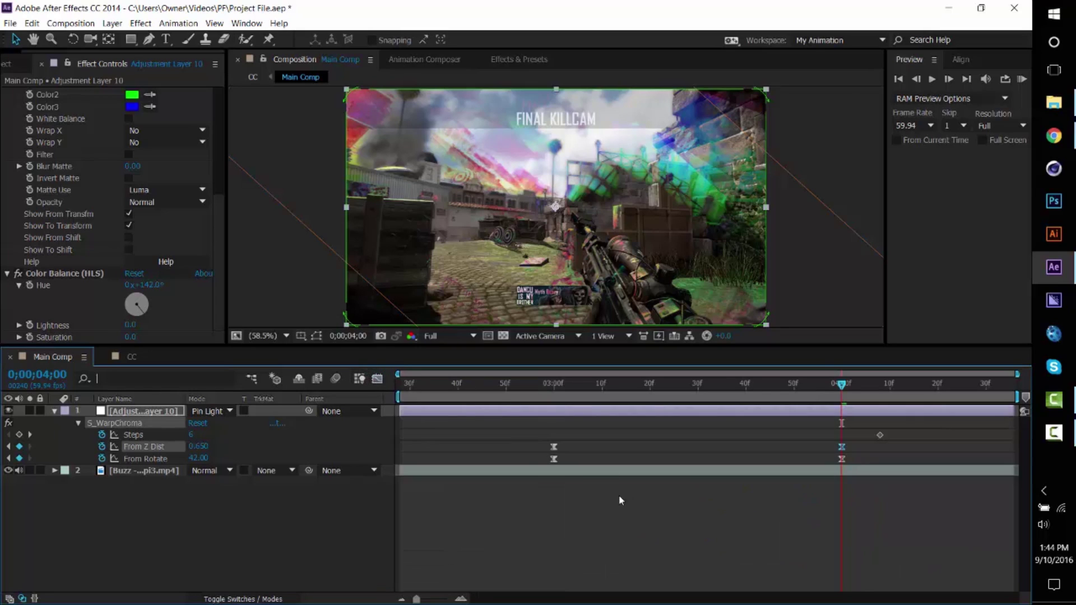
Reshape the From Rotate value curve to rise steeply at both keyframes with a flatter middle, and preview it up to 0;00;03;34.
drag(530, 464, 872, 470)
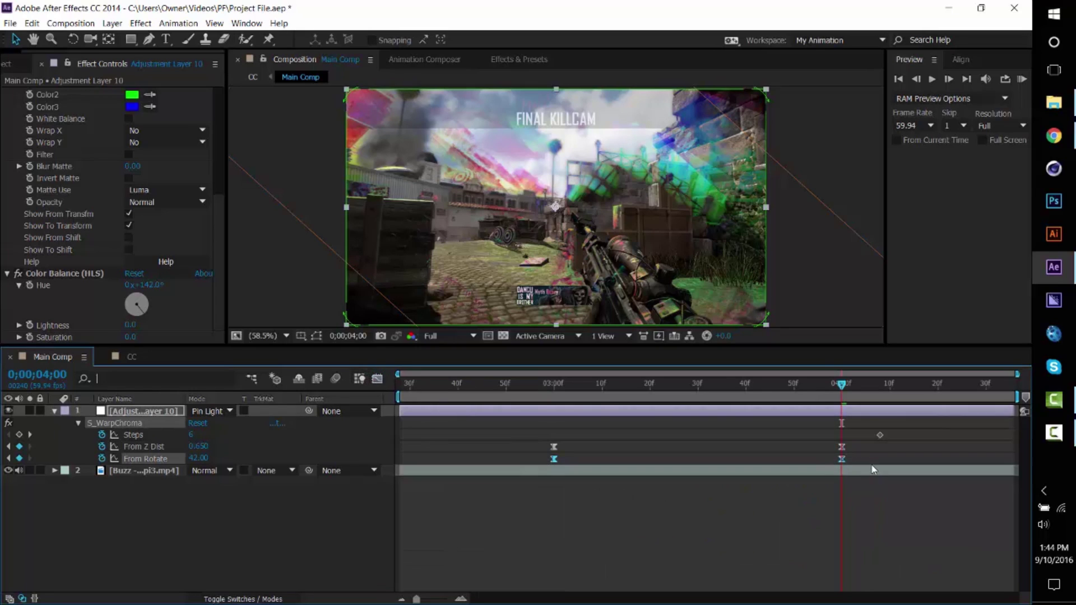
click(377, 379)
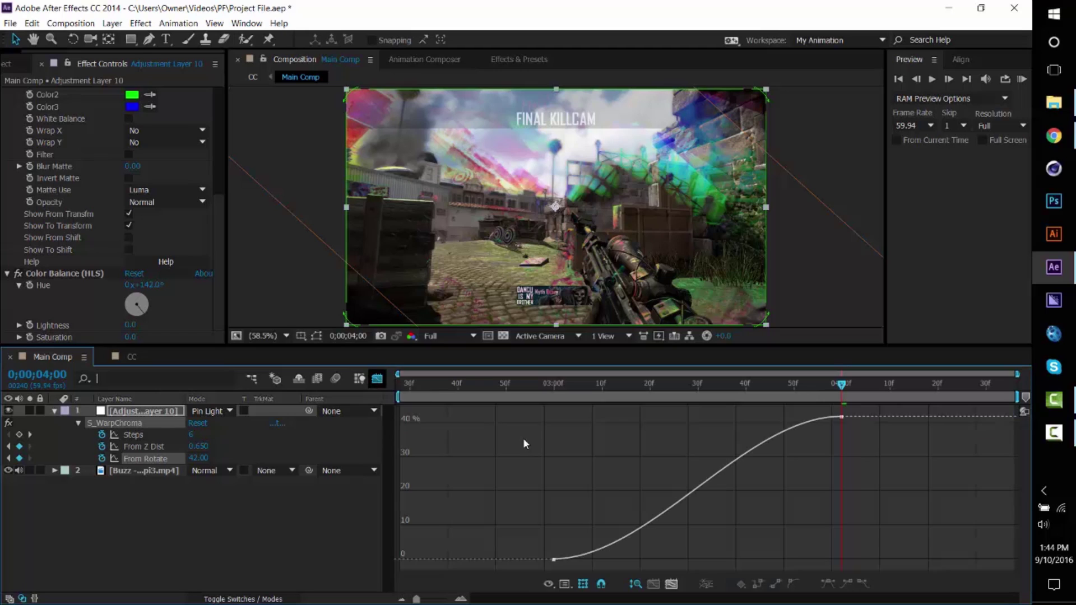
click(554, 559)
drag(648, 560, 610, 452)
drag(745, 417, 801, 527)
click(373, 381)
drag(547, 385, 719, 388)
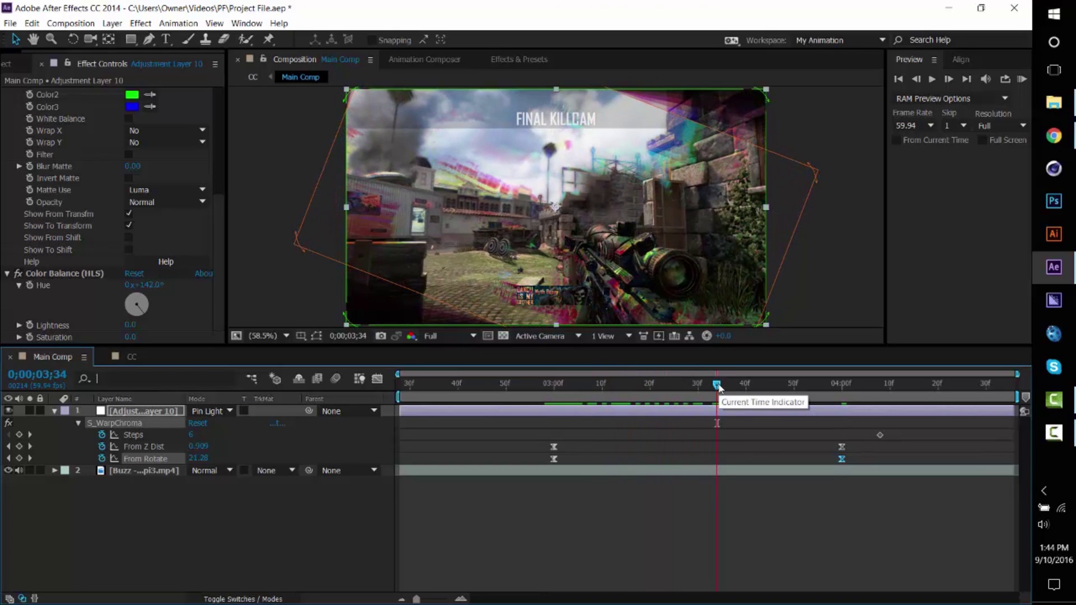
Set From Rotate to 25 at 0;00;04;00.
click(847, 384)
click(193, 458)
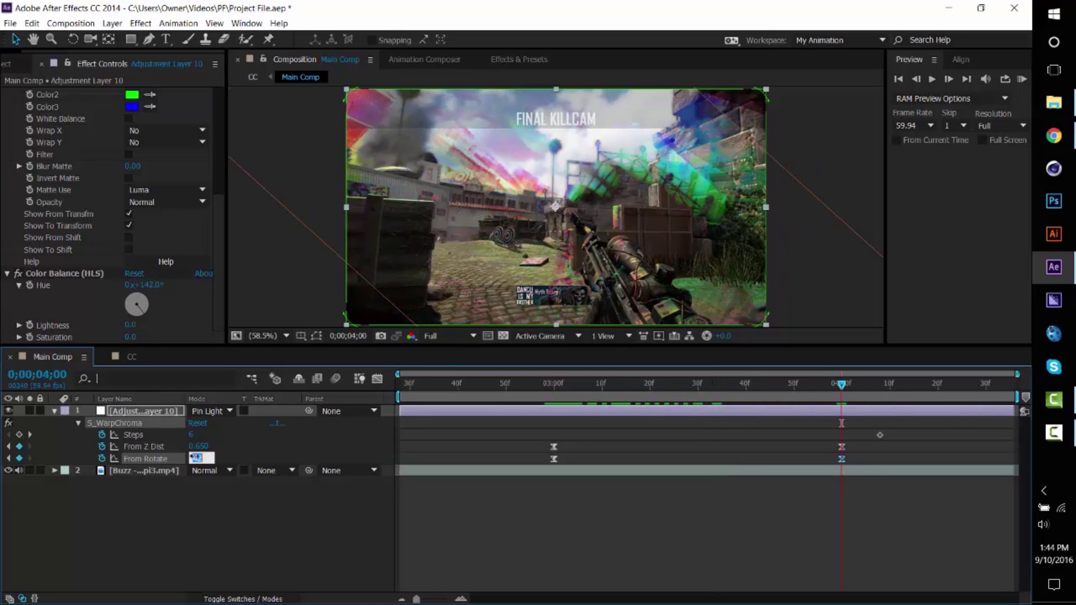
text(25)
key(Return)
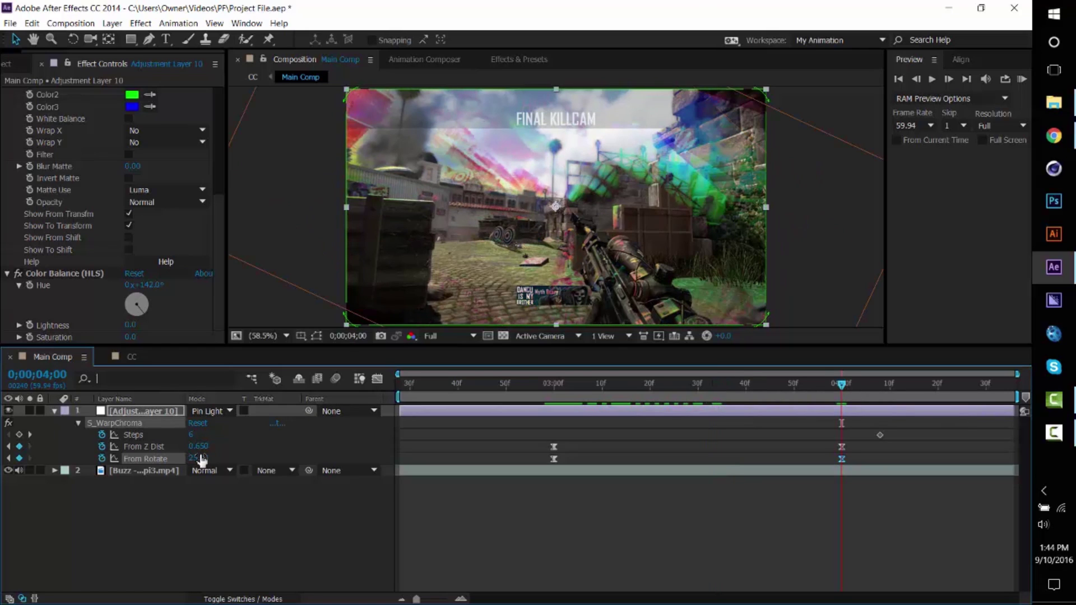
Preview the warp animation at about 0;00;03;37 and 0;00;03;11, and review the S_WarpChroma settings.
drag(561, 385, 732, 377)
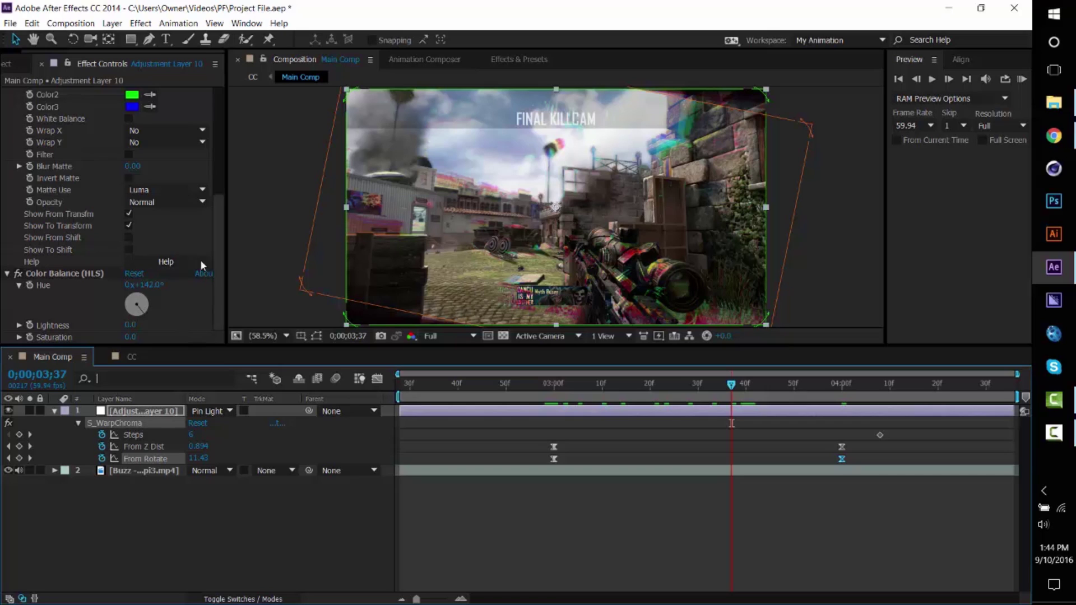
scroll(173, 226, up, 5)
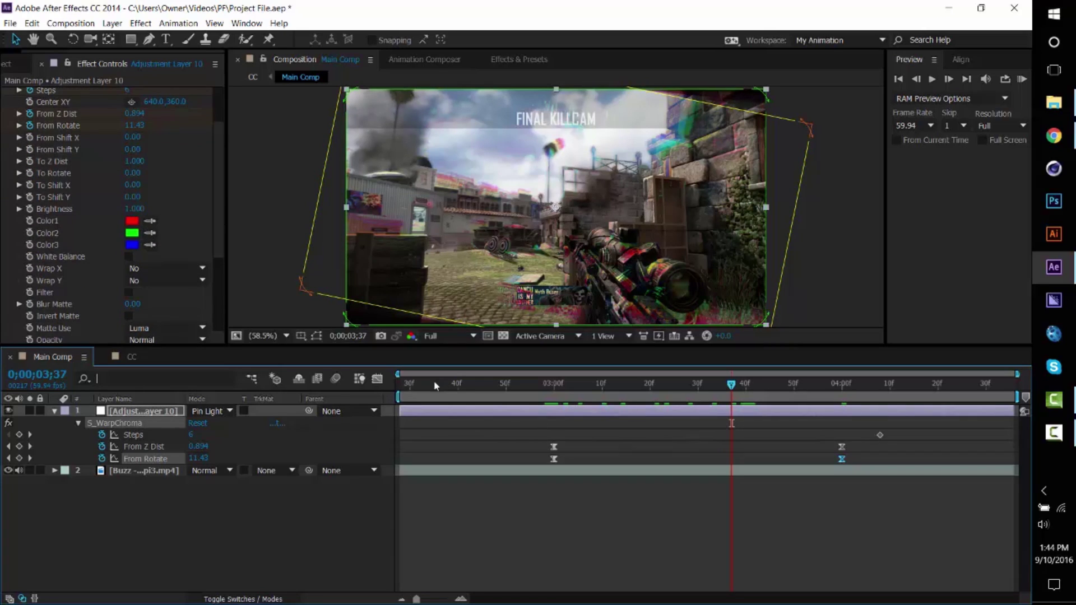
drag(566, 384, 607, 384)
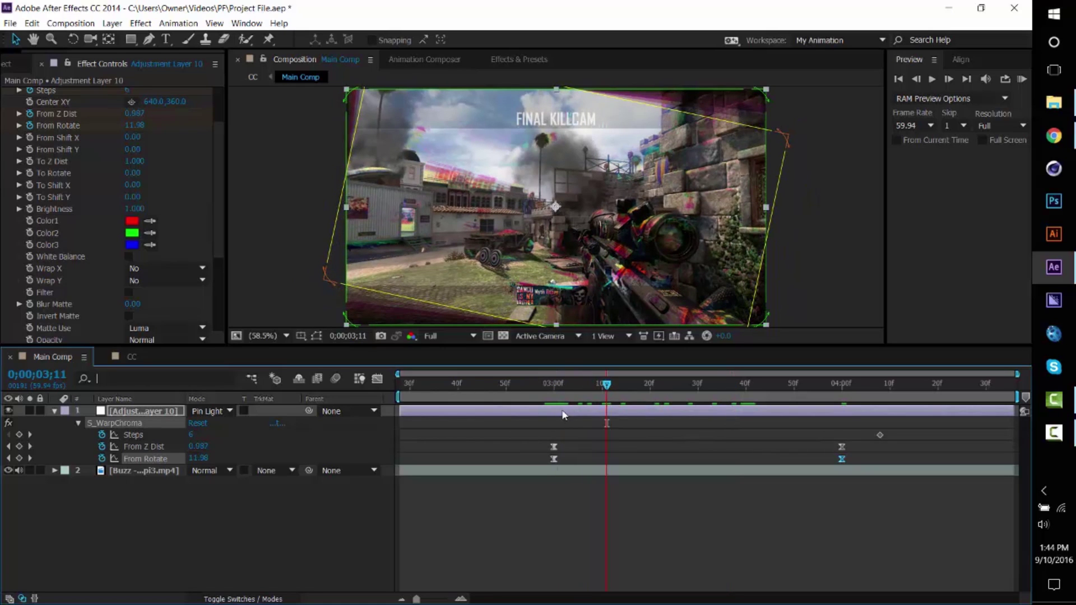
scroll(111, 177, up, 2)
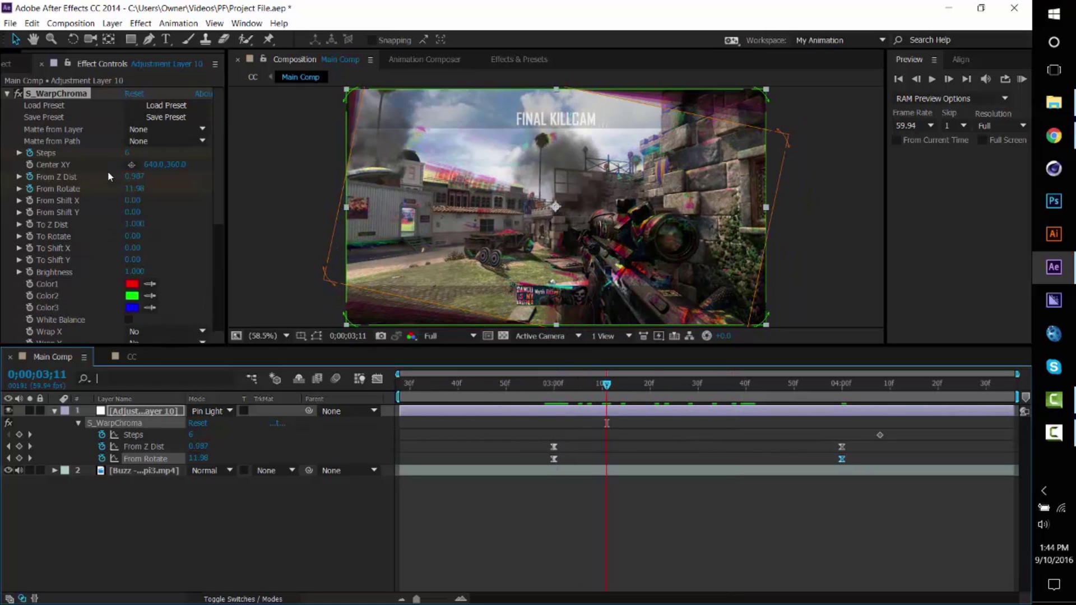
click(7, 94)
click(7, 94)
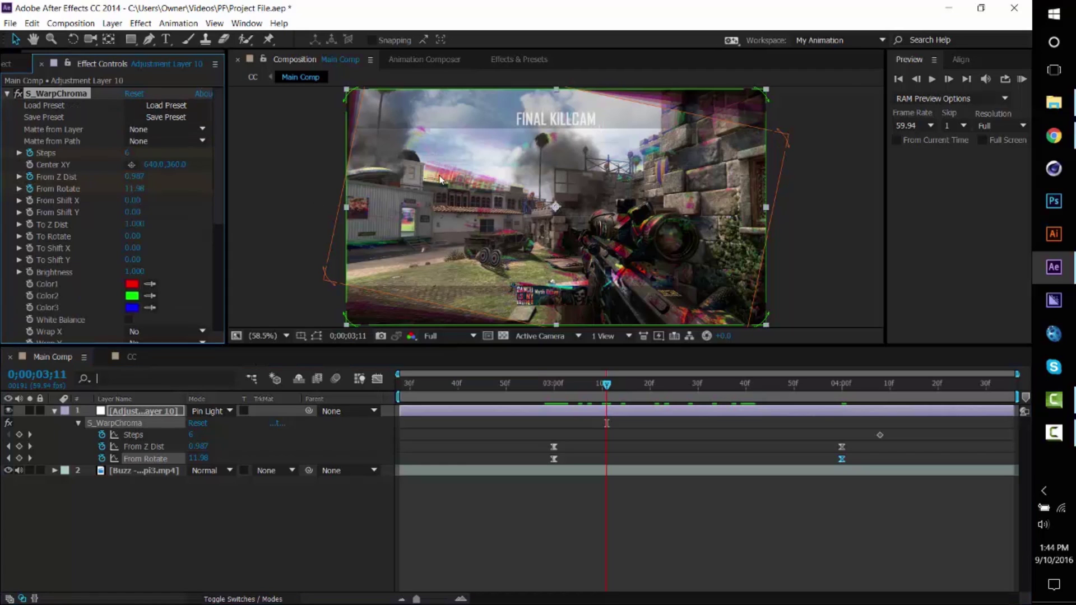
Remove the From Z Dist and From Rotate keyframes from S_WarpChroma, and reset From Z Dist to 1 and From Rotate to 0.
click(510, 420)
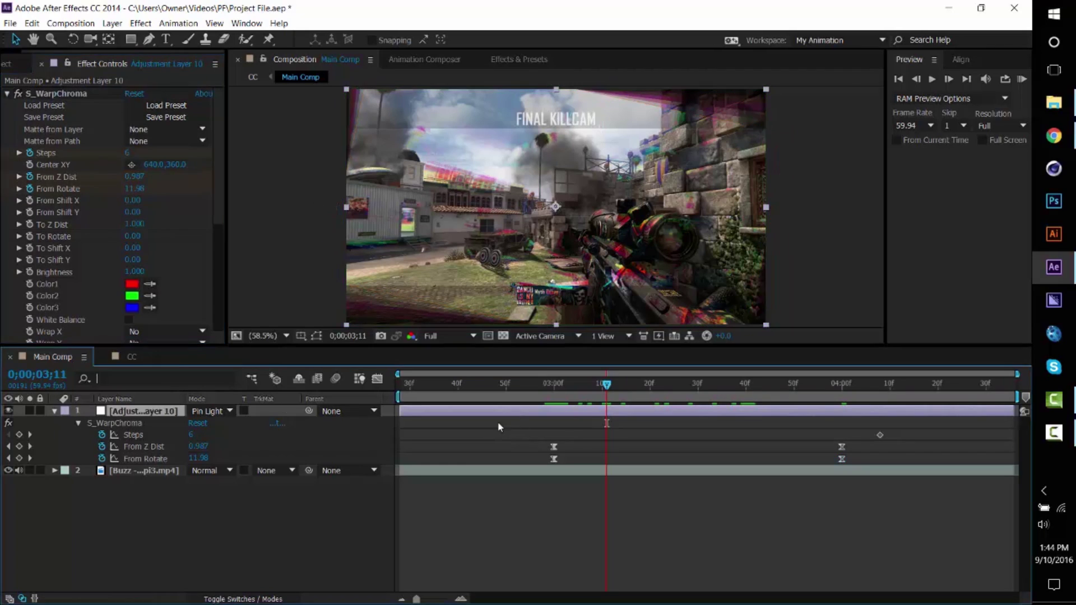
click(30, 176)
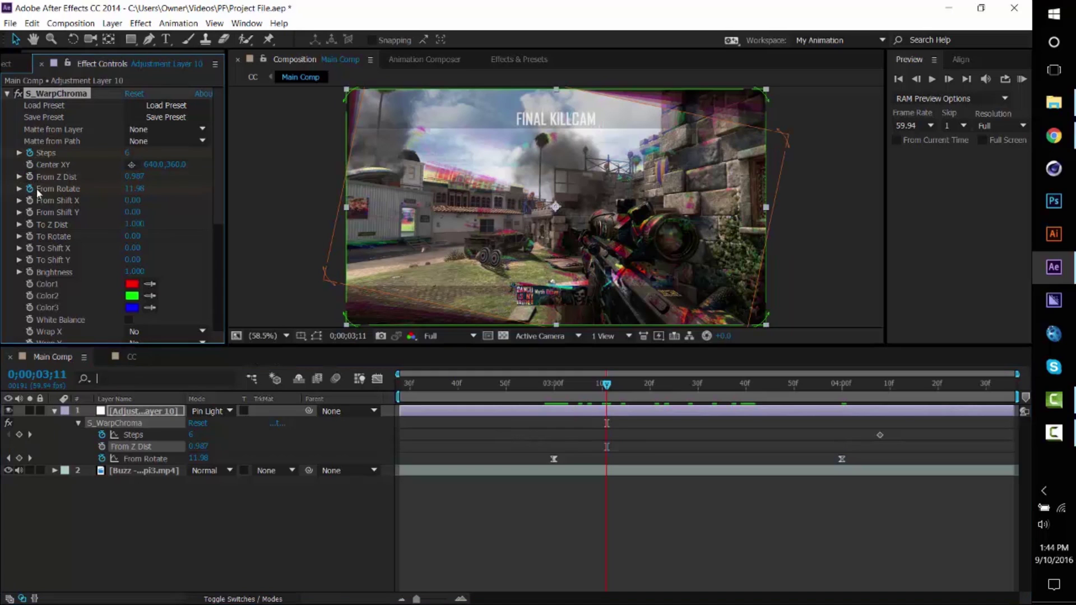
click(29, 189)
click(128, 177)
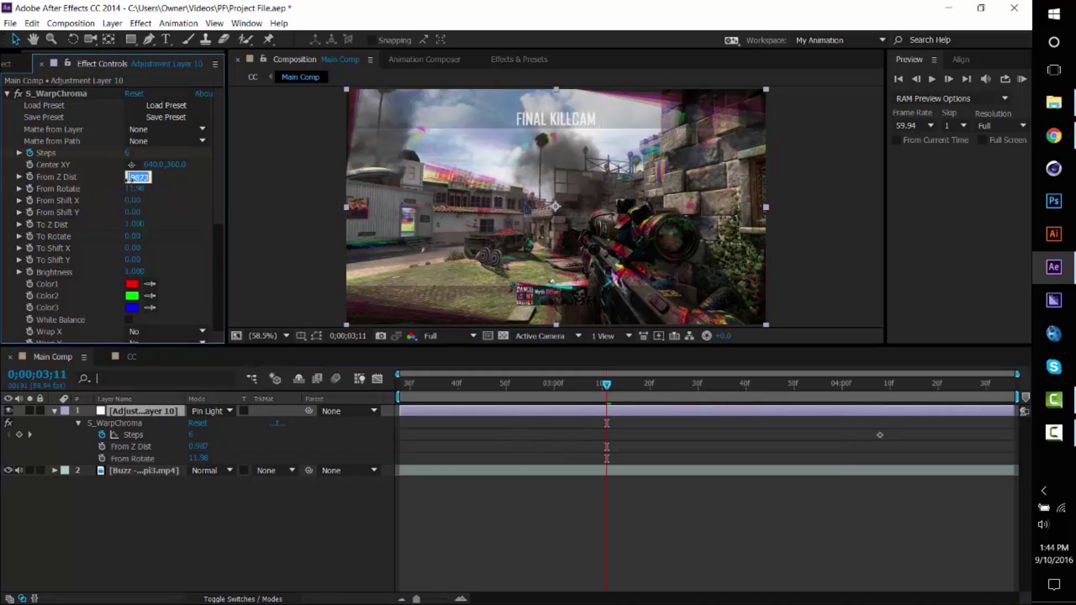
text(1)
key(Return)
click(135, 188)
text(0)
key(Return)
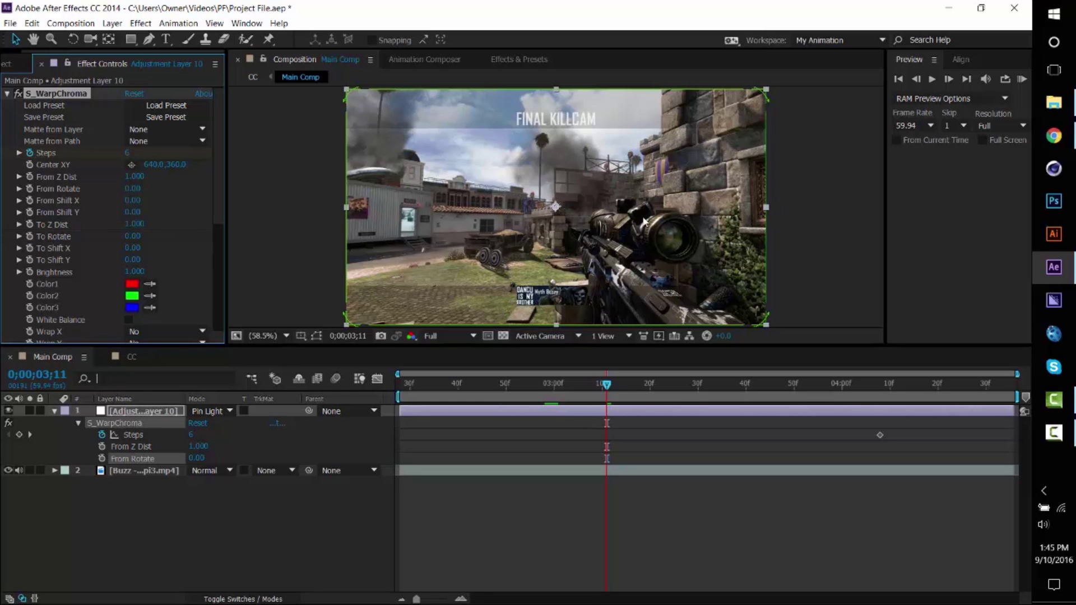
Slide the gameplay clip layer earlier so that the gunshot falls at 0;00;02;55.
click(530, 384)
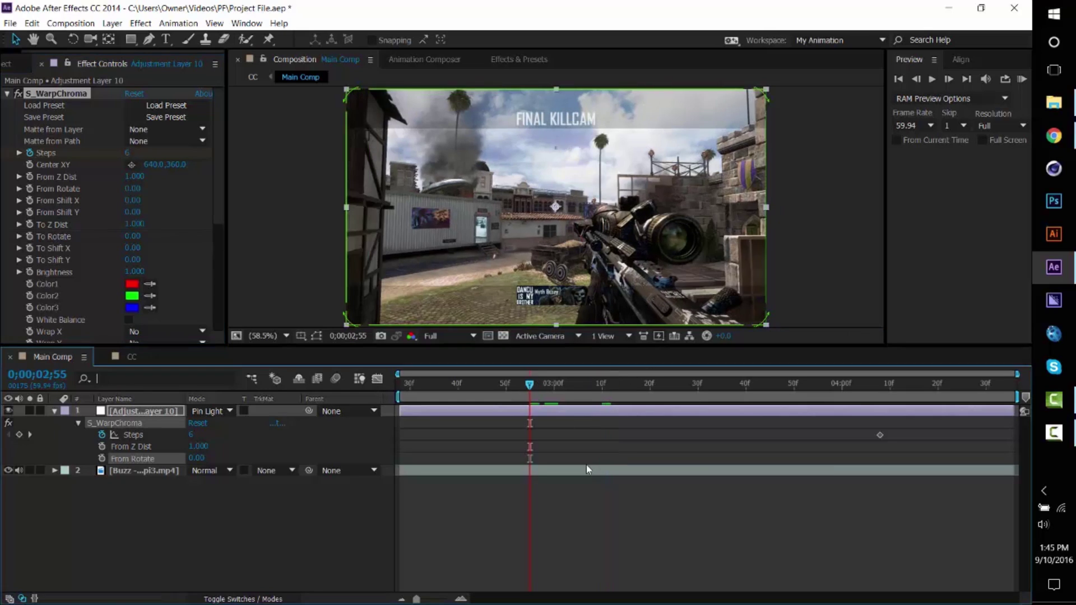
mouse_move(554, 472)
mouse_down()
mouse_move(622, 472)
mouse_move(534, 468)
mouse_up()
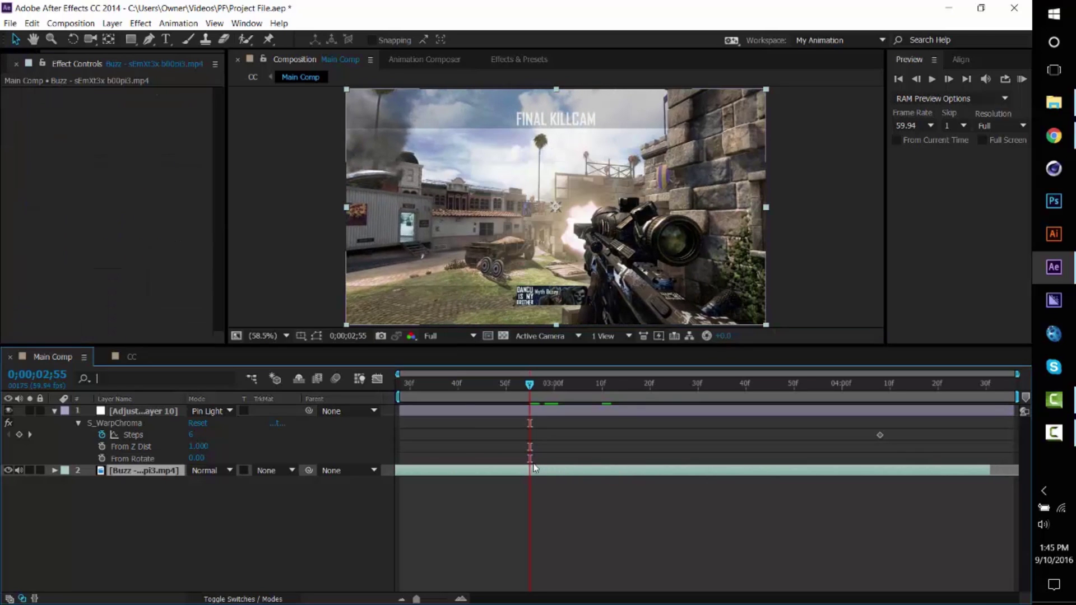
Try a From Shift Y of -260 in S_WarpChroma on the adjustment layer and undo it.
click(485, 413)
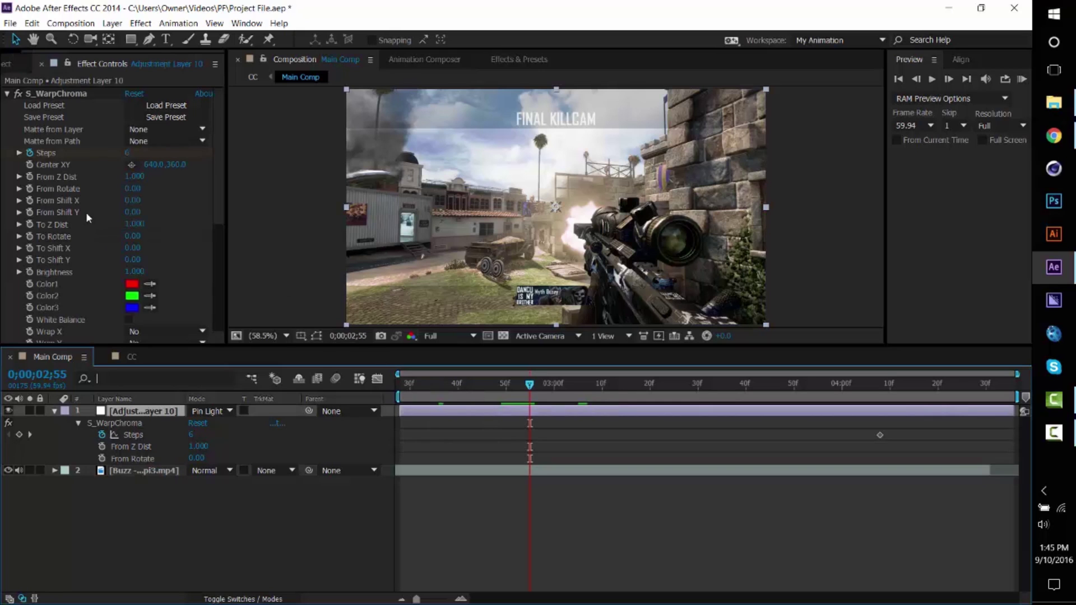
drag(136, 216, 122, 217)
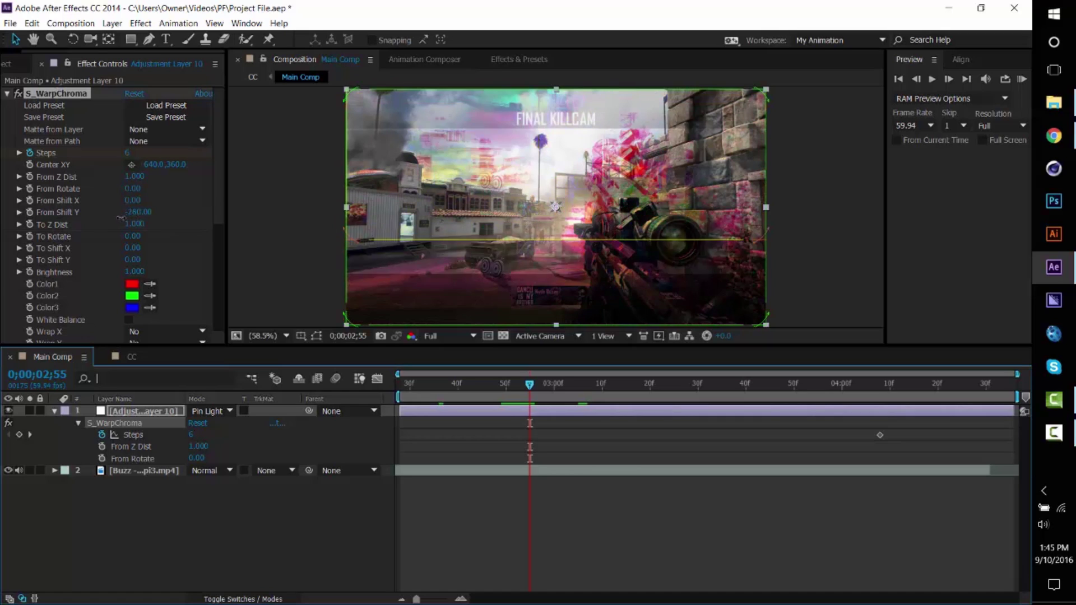
key(ctrl+z)
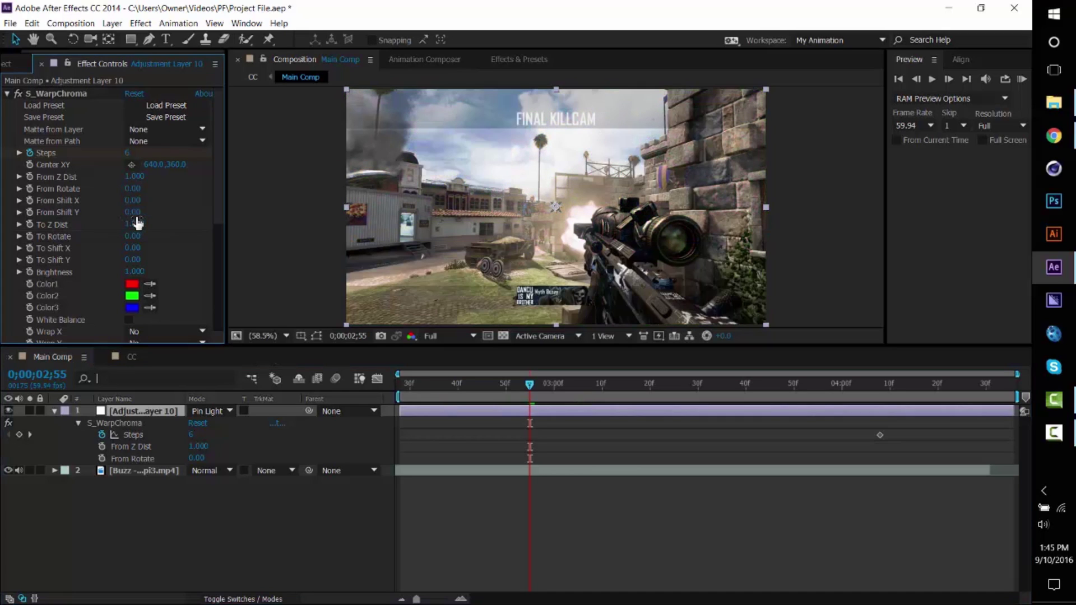
Find the Motion Tile effect and apply it to the adjustment layer between S_WarpChroma and Color Balance (HLS).
click(513, 65)
click(279, 78)
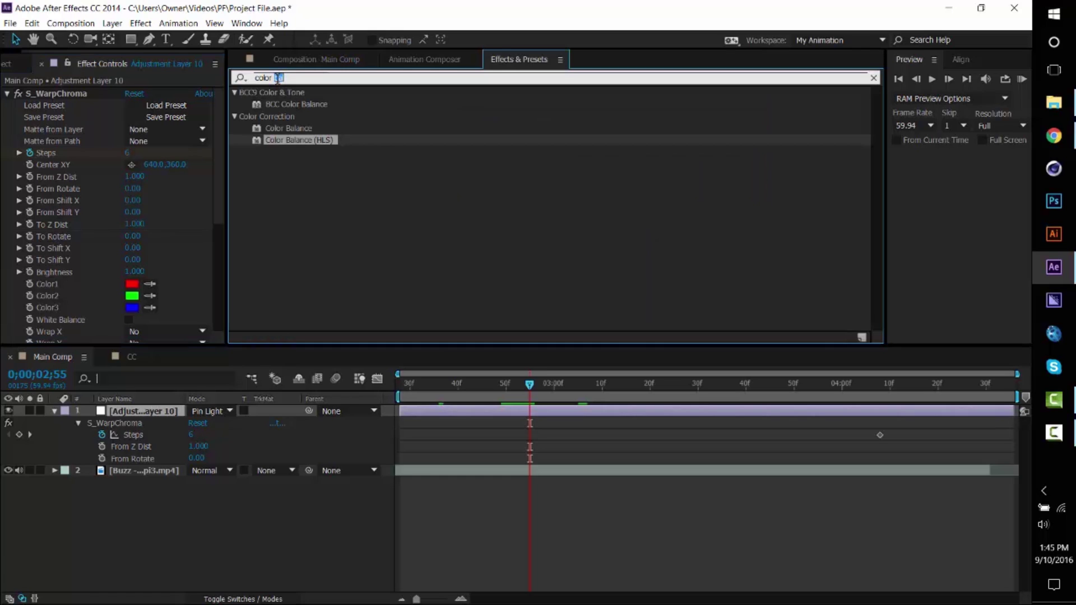
text(motion tile)
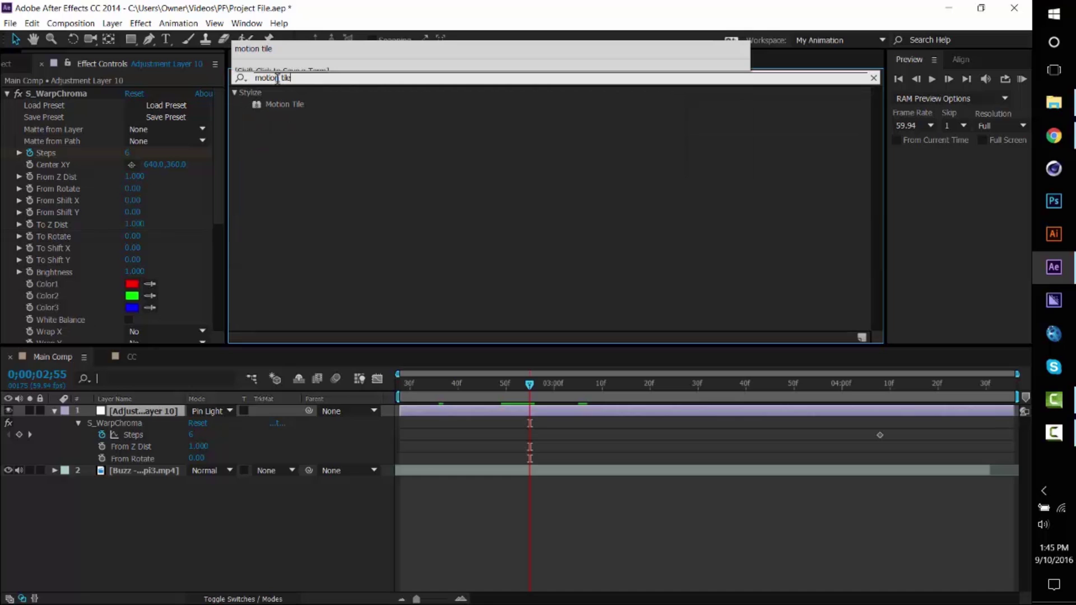
drag(283, 104, 89, 170)
Set Motion Tile's Output Height to 200, enable Mirror Edges, and collapse the effect's settings.
click(145, 198)
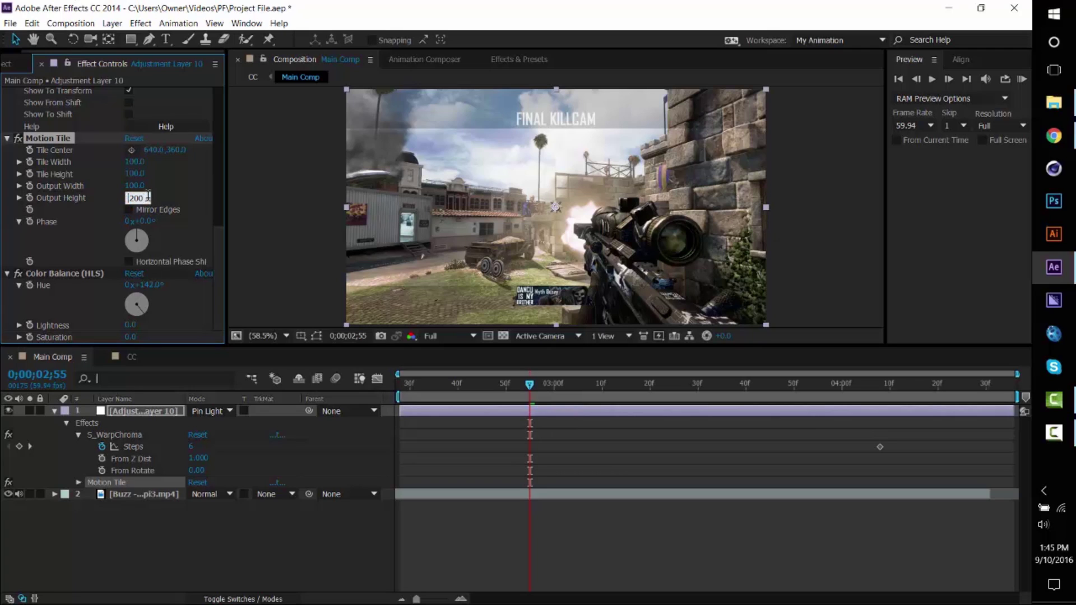
key(Return)
click(128, 209)
scroll(29, 191, up, 3)
click(6, 201)
scroll(106, 195, up, 6)
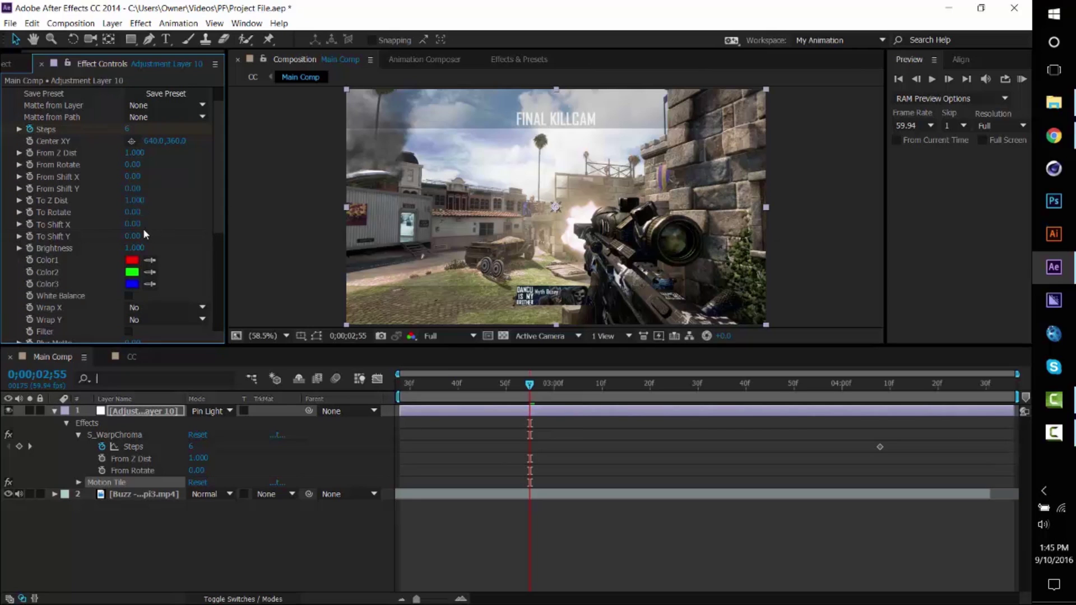
Try a To Shift Y of -180 with To Z Dist at 0.380 and From Z Dist at 0.820, undoing both distance changes.
drag(137, 238, 124, 201)
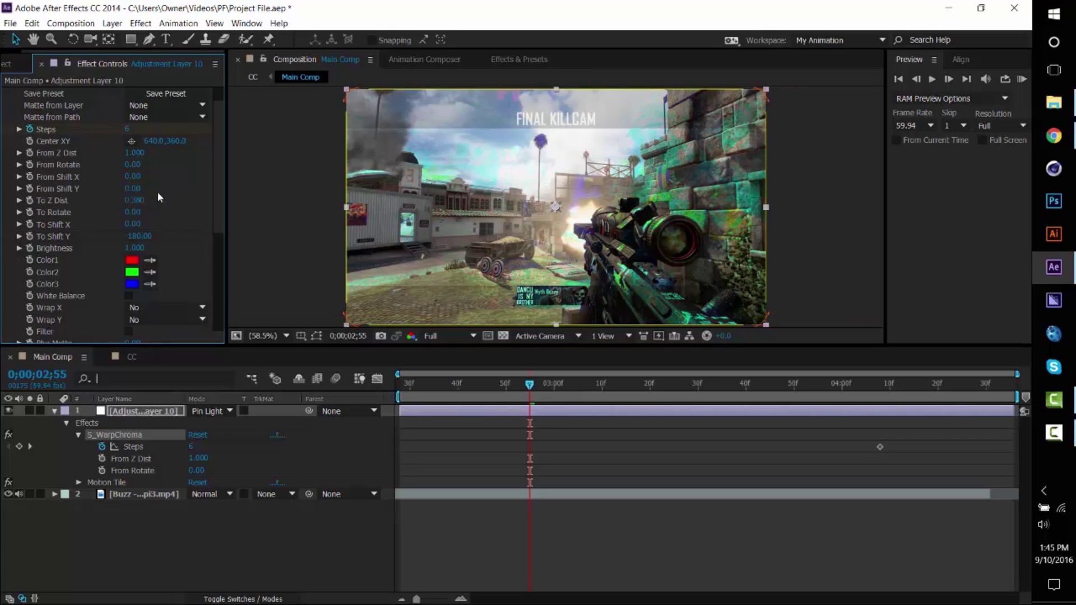
key(ctrl+z)
drag(139, 152, 147, 152)
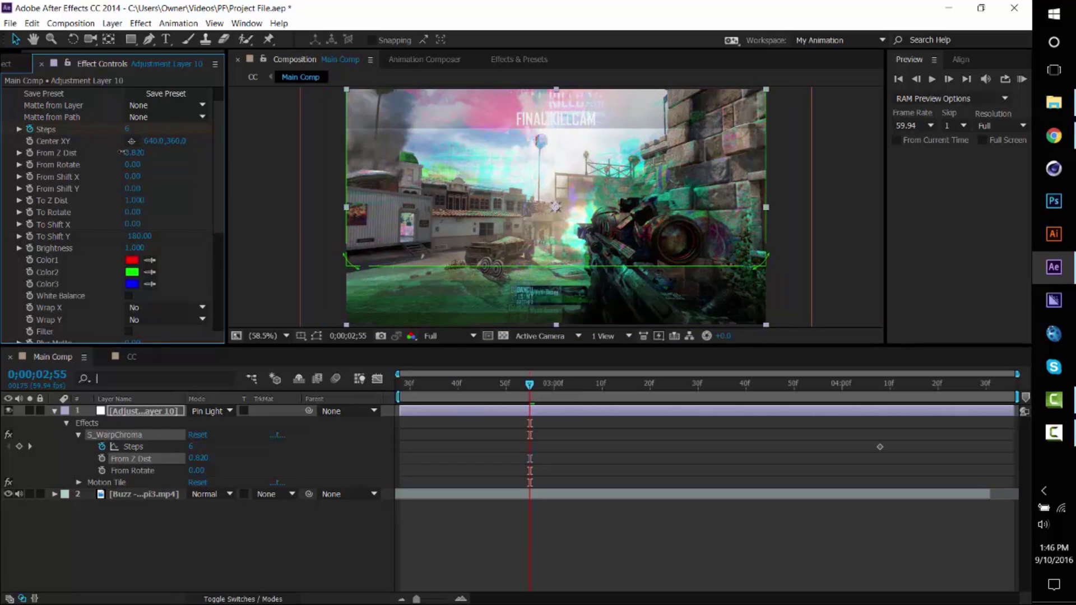
key(ctrl+z)
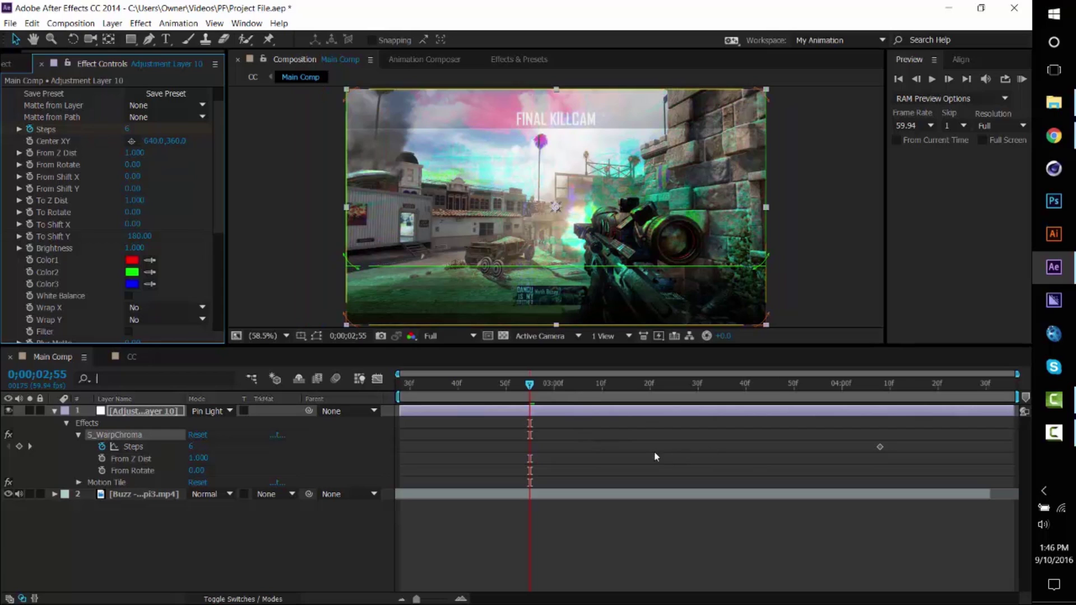
Keyframe S_WarpChroma's To Shift Y at 0 at 0;00;02;55.
click(29, 236)
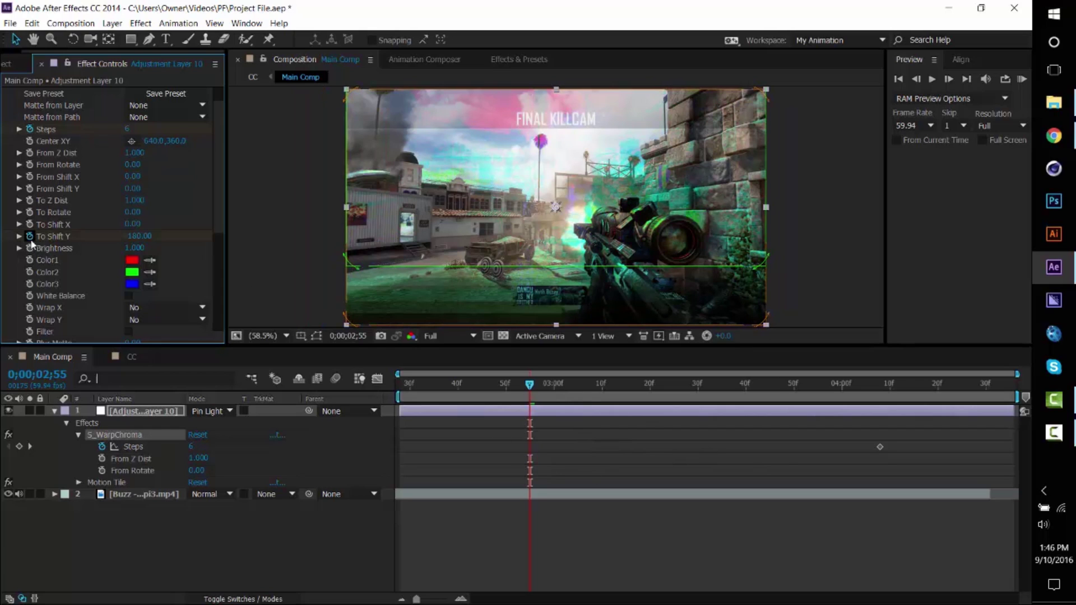
click(137, 236)
text(0)
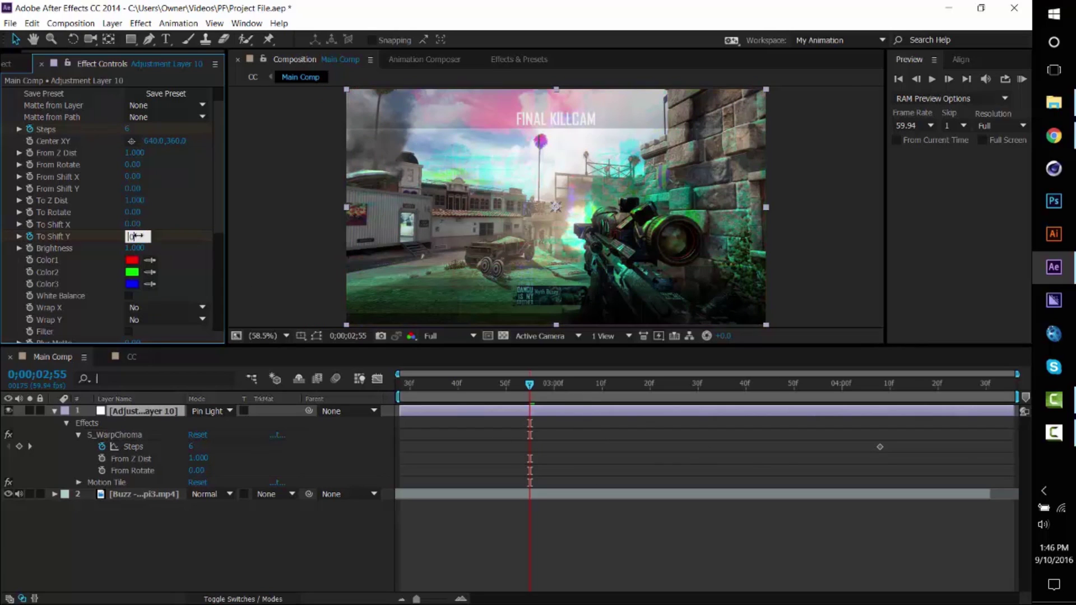
key(Return)
Set To Shift Y to -220 at 0;00;03;24 and show only the adjustment layer's keyframed properties.
drag(528, 386, 670, 385)
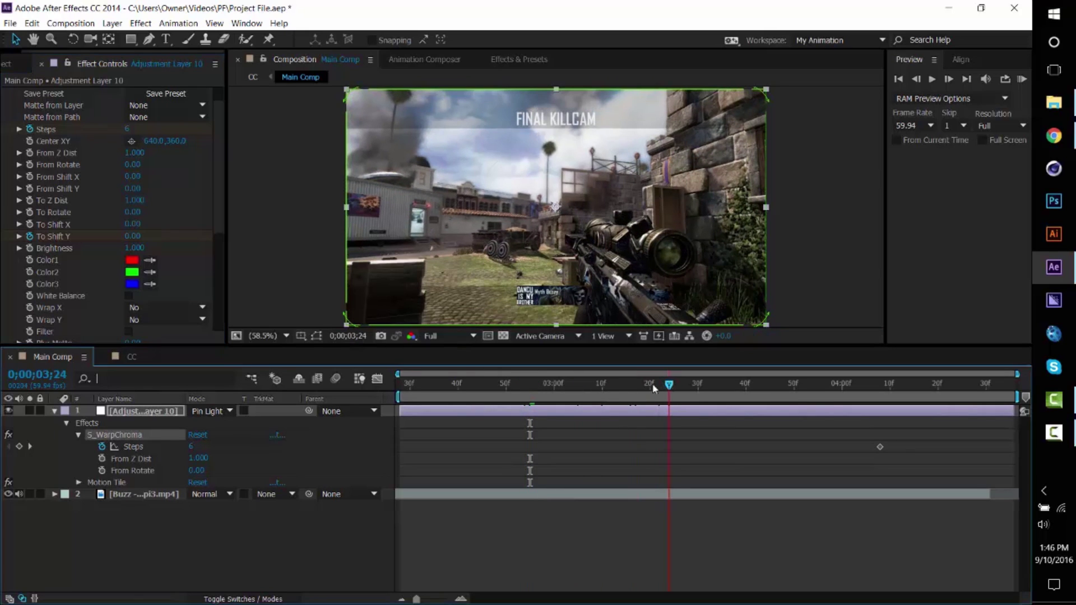
click(137, 236)
text(180)
key(Return)
mouse_move(144, 236)
mouse_down()
mouse_move(114, 234)
mouse_move(123, 235)
mouse_up()
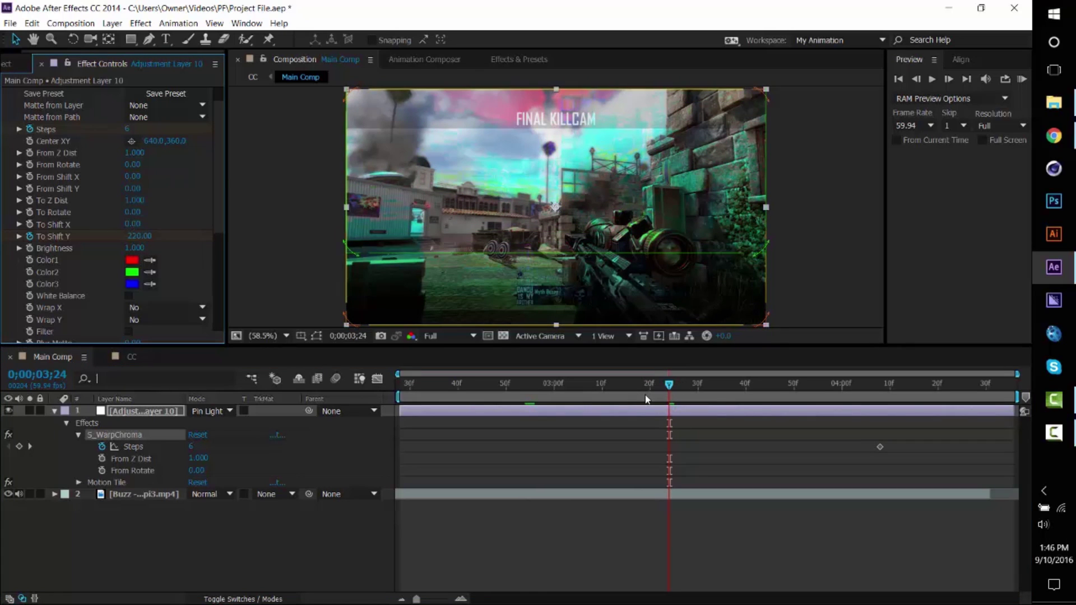
key(u)
key(u)
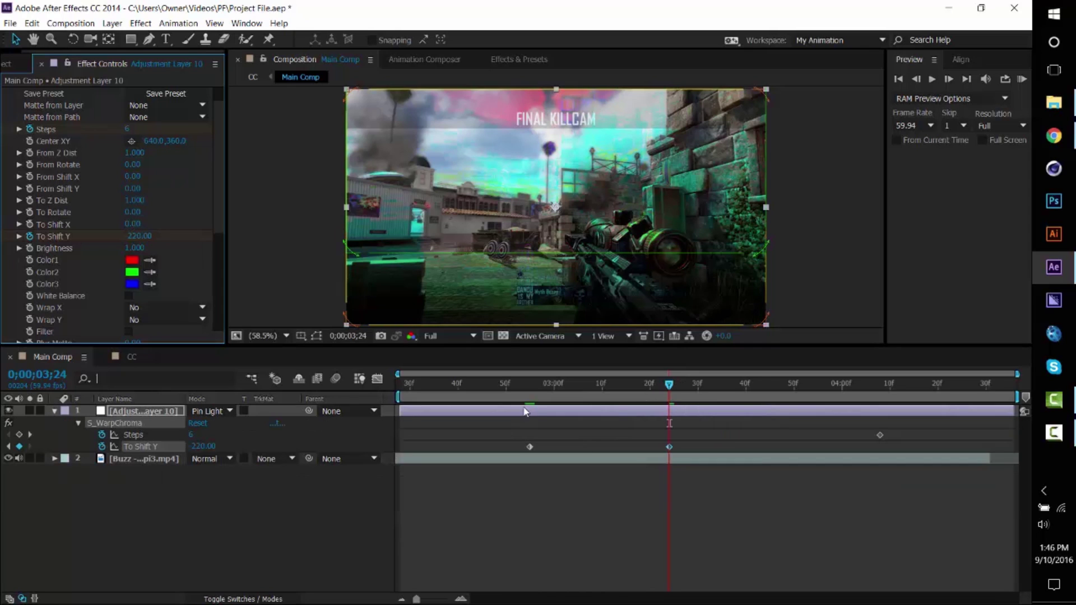
Keyframe From Z Dist at 1 at 0;00;02;55 and set it to .65 at 0;00;03;24.
click(526, 387)
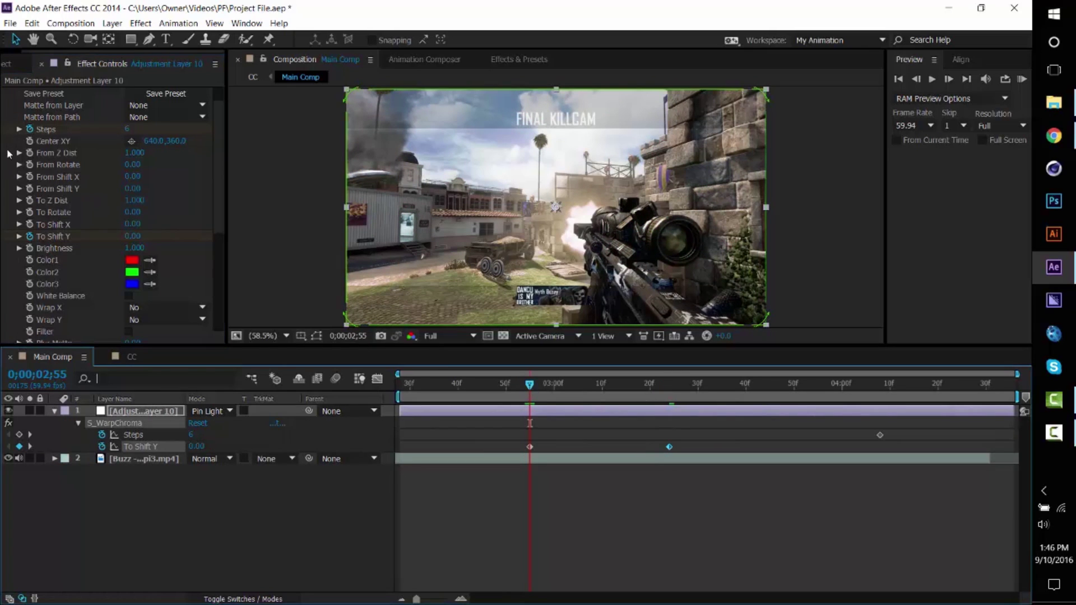
click(670, 383)
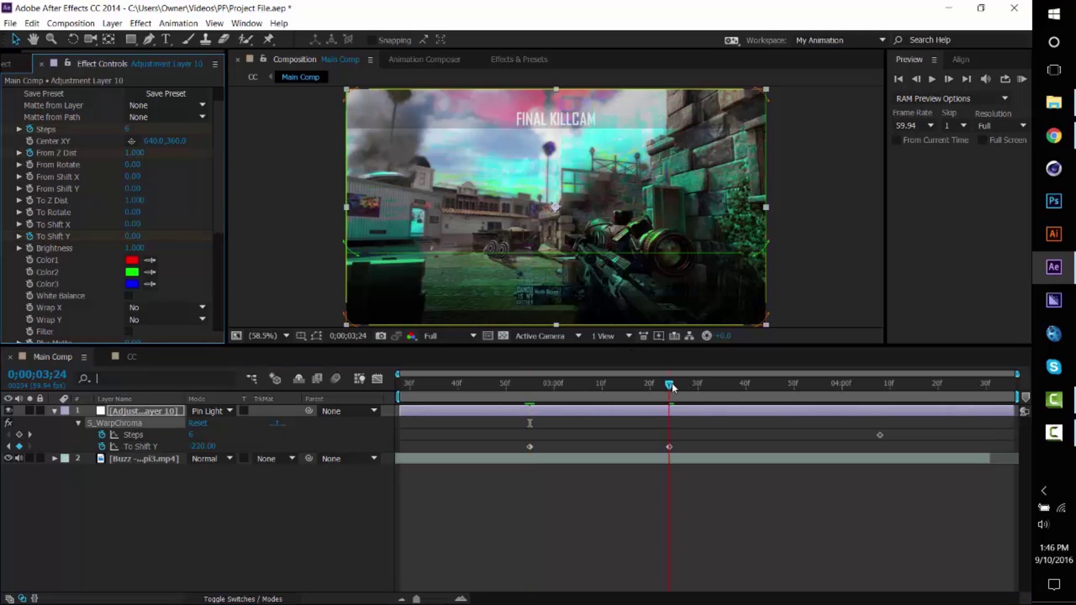
click(133, 152)
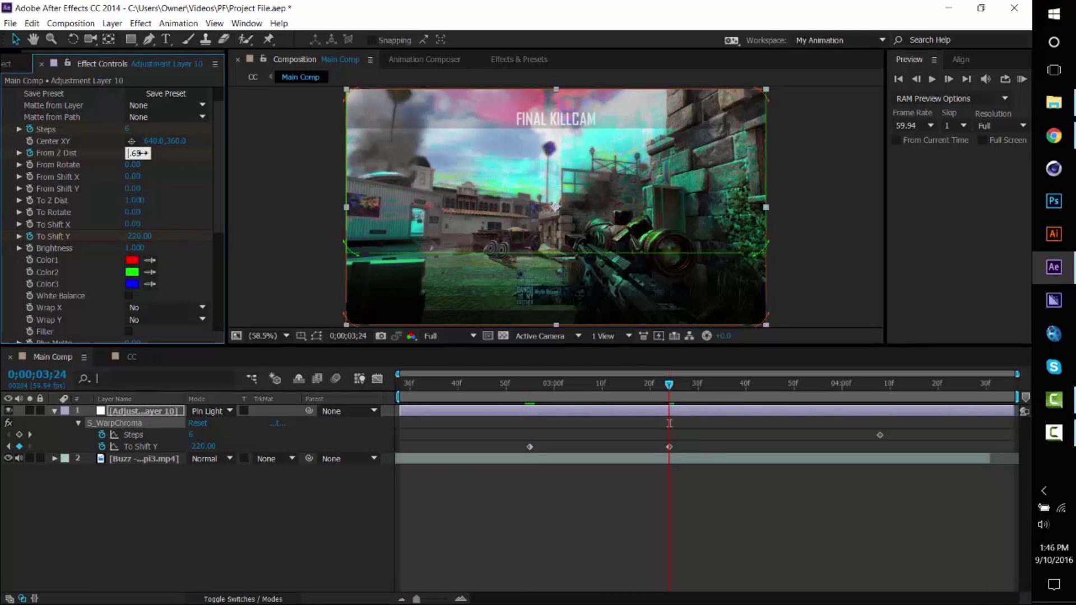
text(.65)
key(Return)
Set the Color Balance (HLS) Hue to 248° and preview the vertical warp up to 0;00;03;33.
drag(527, 388, 615, 386)
scroll(134, 269, down, 5)
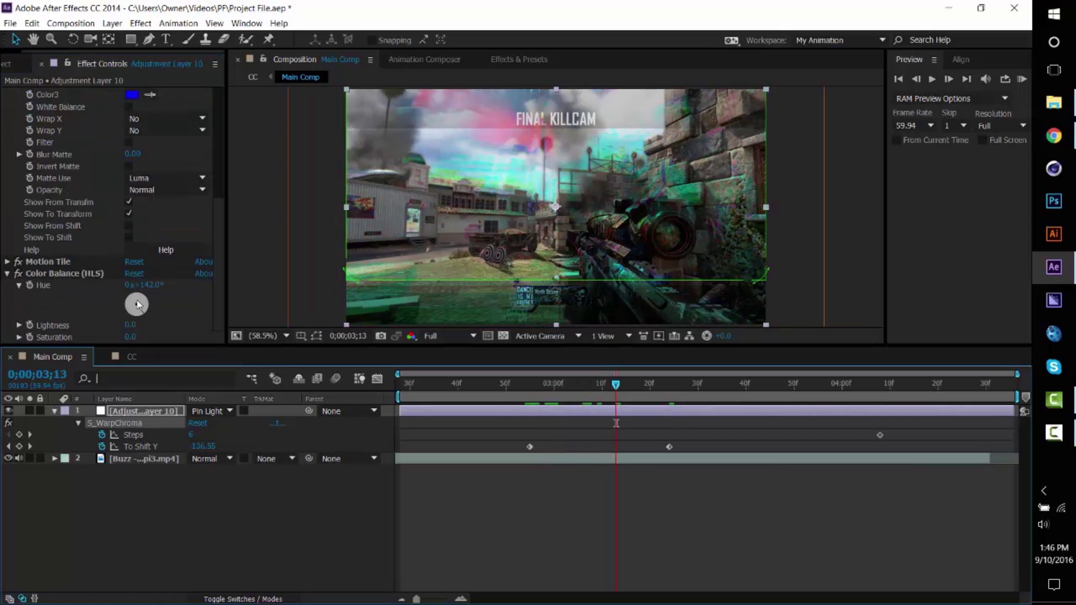
drag(143, 285, 206, 279)
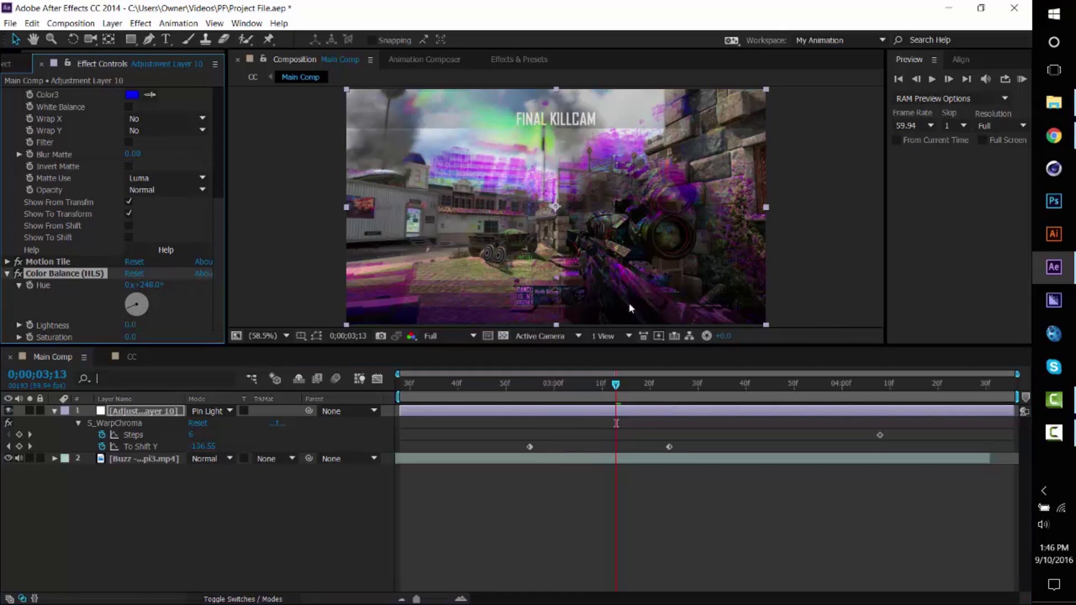
drag(543, 384, 711, 383)
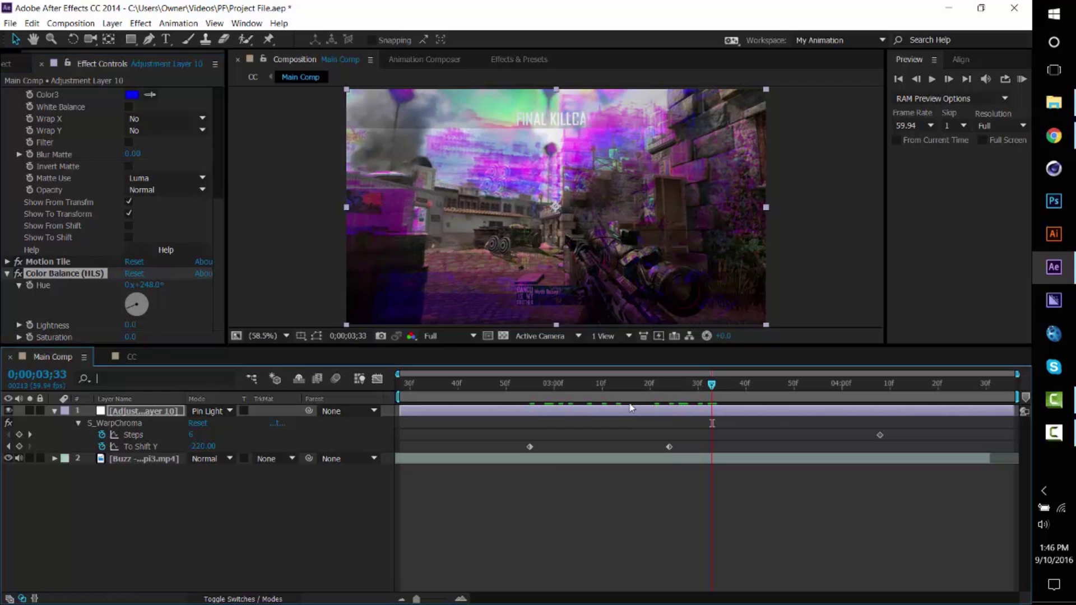
Show the project's list of clips, comps and solids.
click(9, 65)
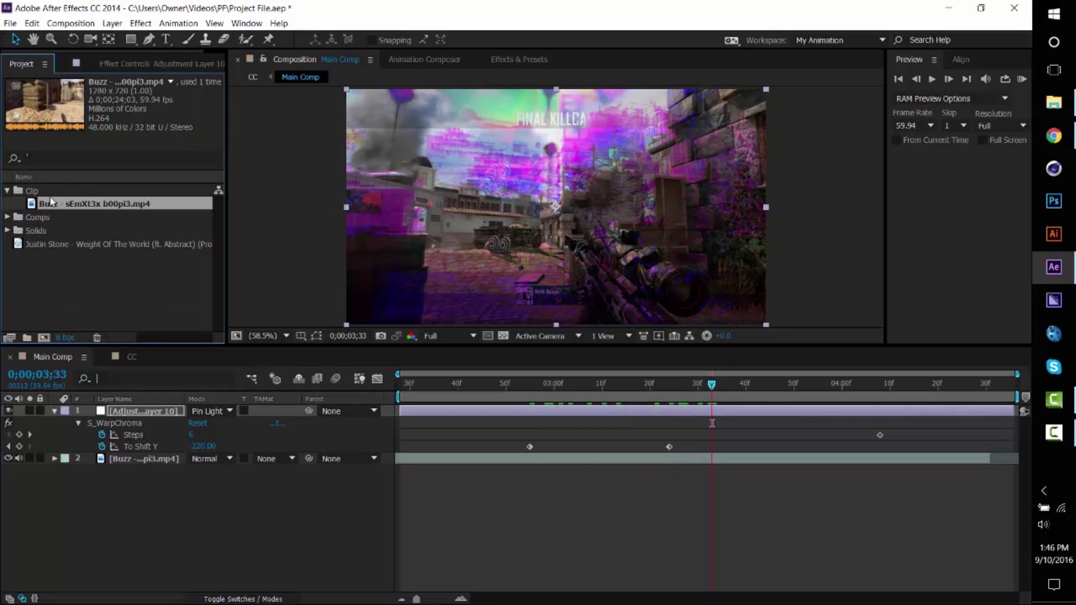